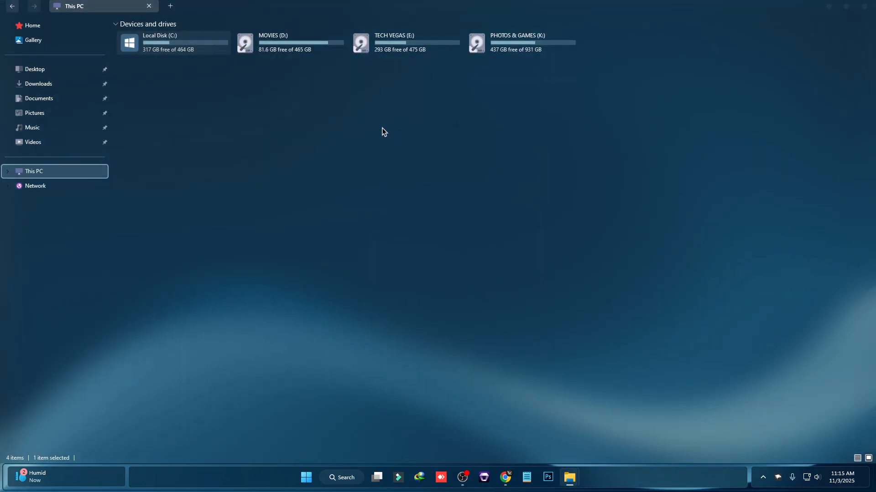
Preview the themed File Explorer window by opening Local Disk (C:), returning to This PC and repositioning the window
double_click(328, 9)
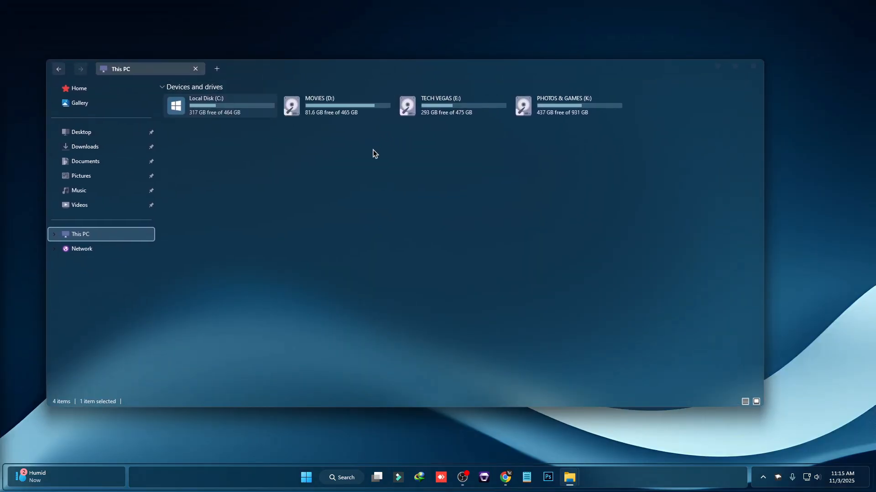
double_click(237, 107)
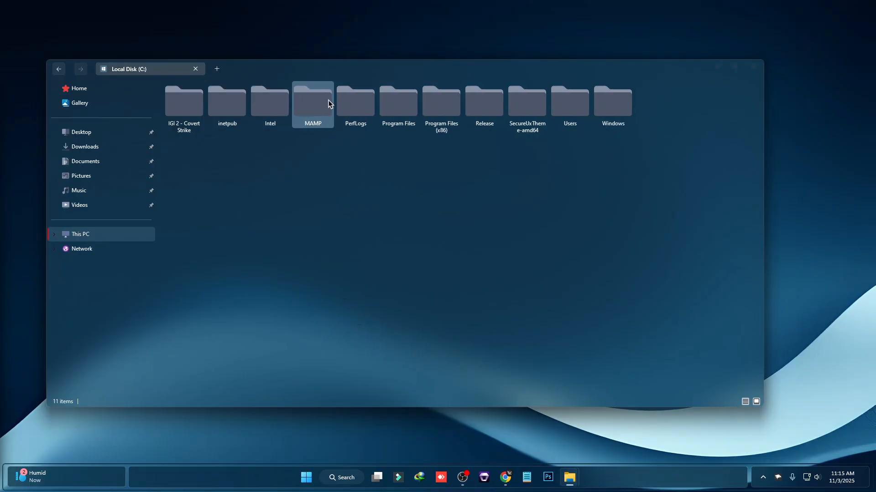
left_click(88, 233)
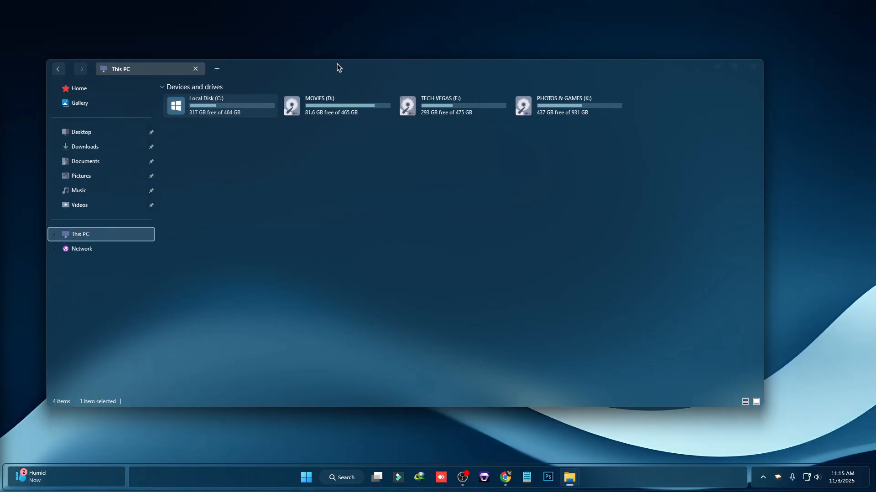
left_click_drag(336, 64, 369, 58)
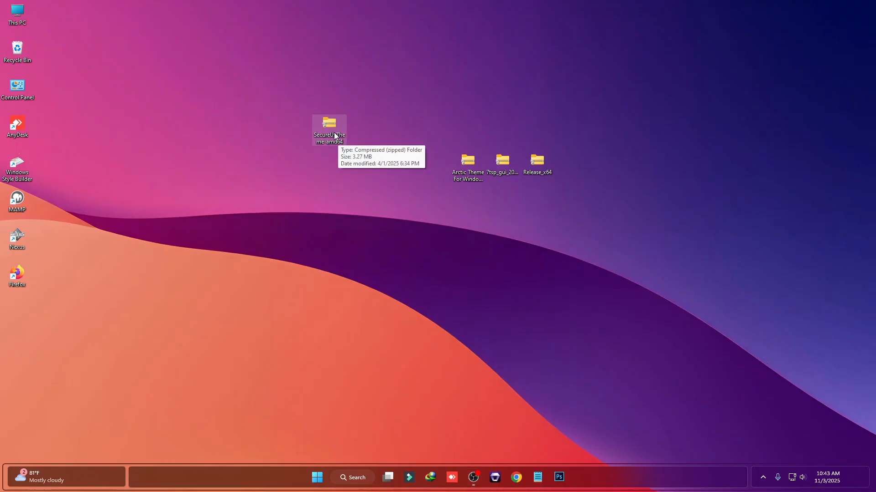
Extract the SecureUxTheme archive on the desktop into a SecureUxTheme-amd64 folder
right_click(333, 136)
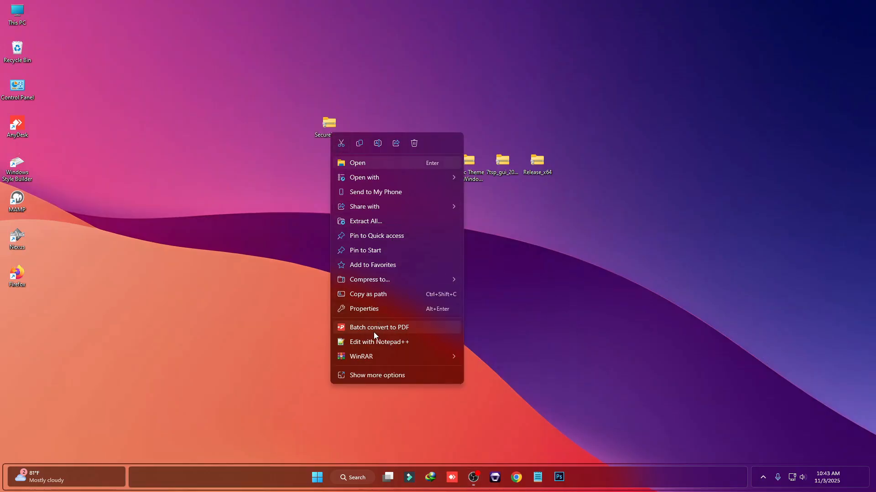
mouse_move(371, 356)
left_click(512, 375)
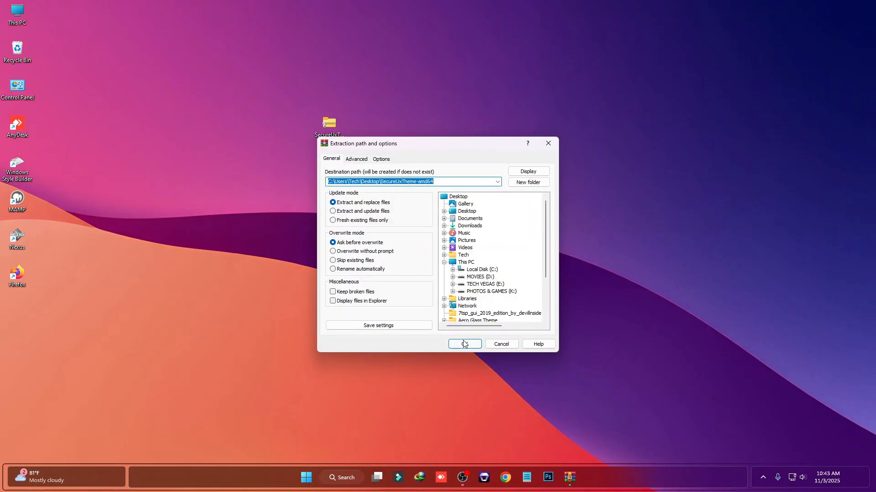
key("Escape")
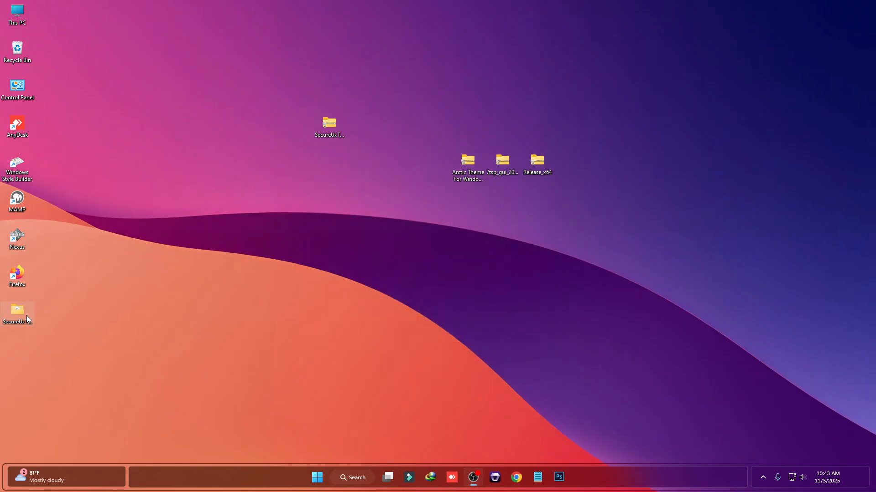
Move the extracted SecureUxTheme-amd64 folder into the root of Local Disk (C:) and close the window
right_click(27, 316)
left_click(45, 324)
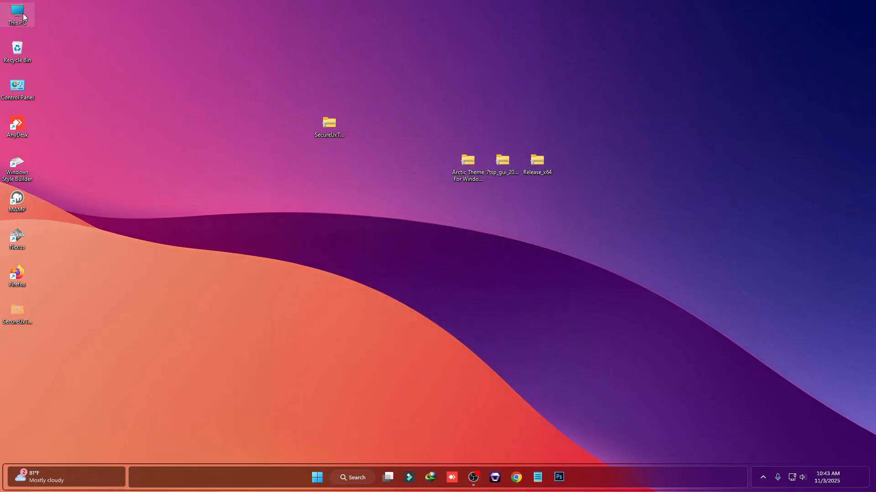
double_click(23, 17)
double_click(293, 152)
right_click(420, 258)
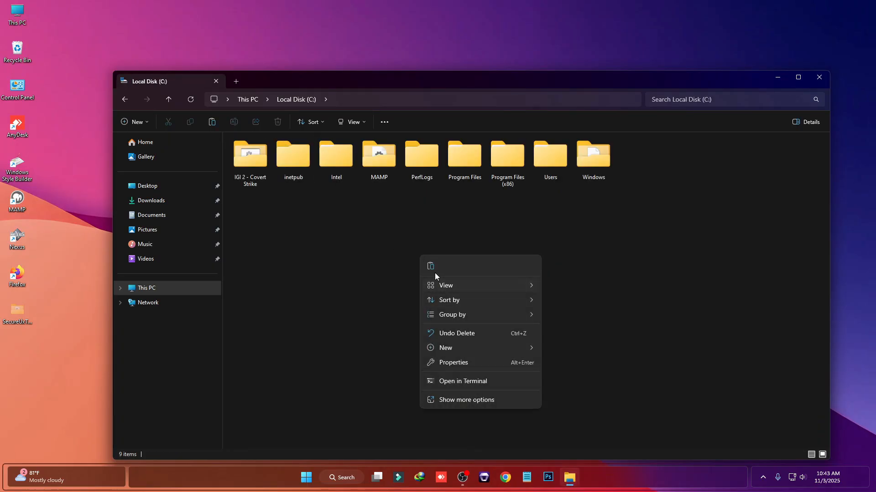
left_click(432, 269)
left_click(818, 77)
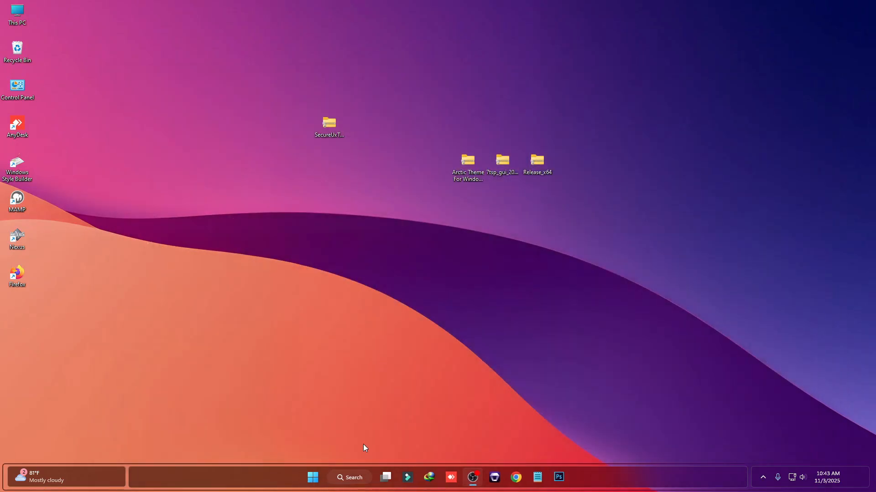
Search Windows for Create and open the Create a restore point settings
left_click(354, 479)
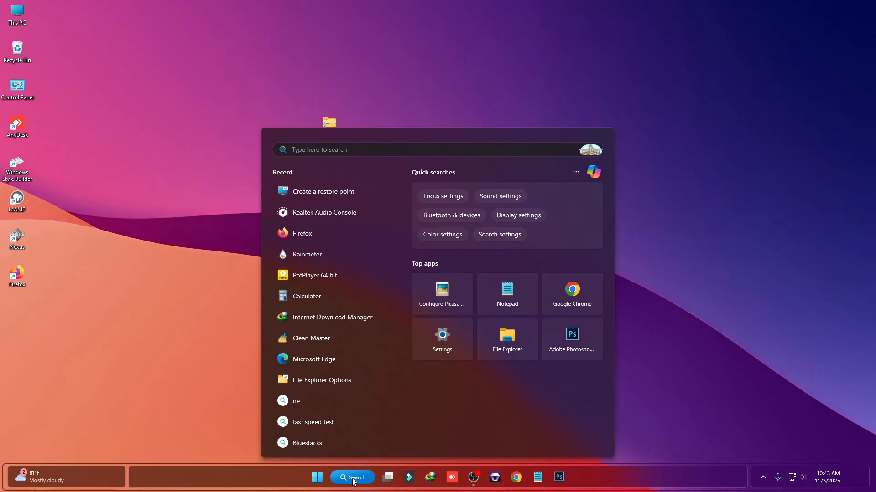
type("Create")
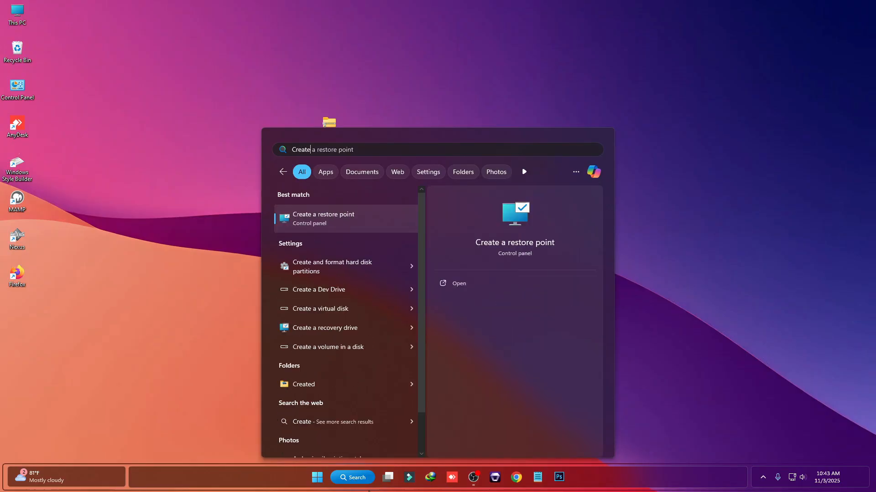
left_click(347, 219)
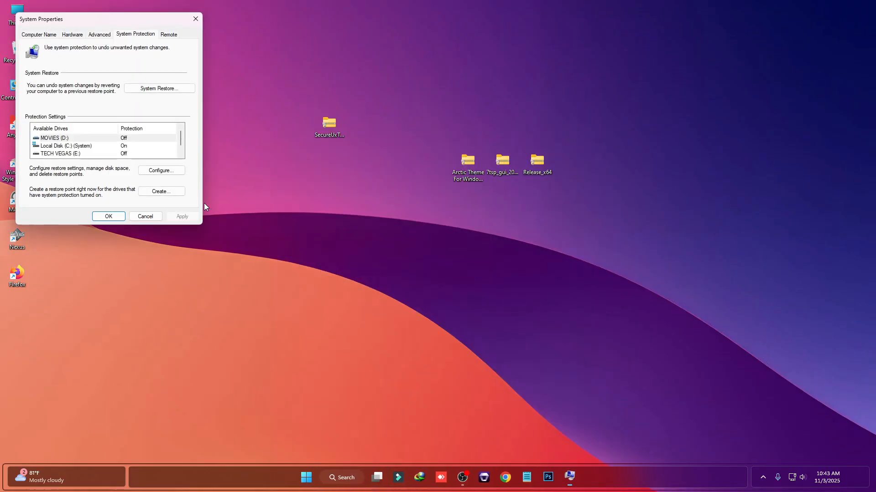
Create a restore point named Win 11 for Local Disk (C:) and close System Properties
left_click(55, 146)
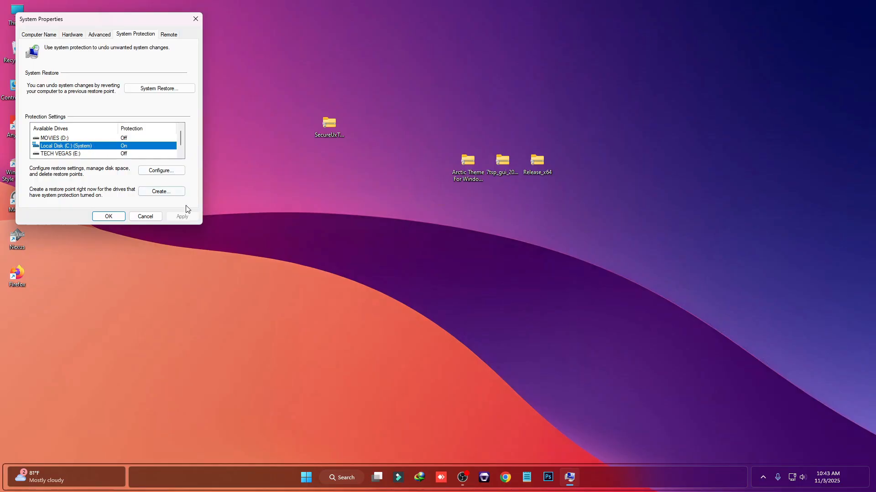
left_click(161, 192)
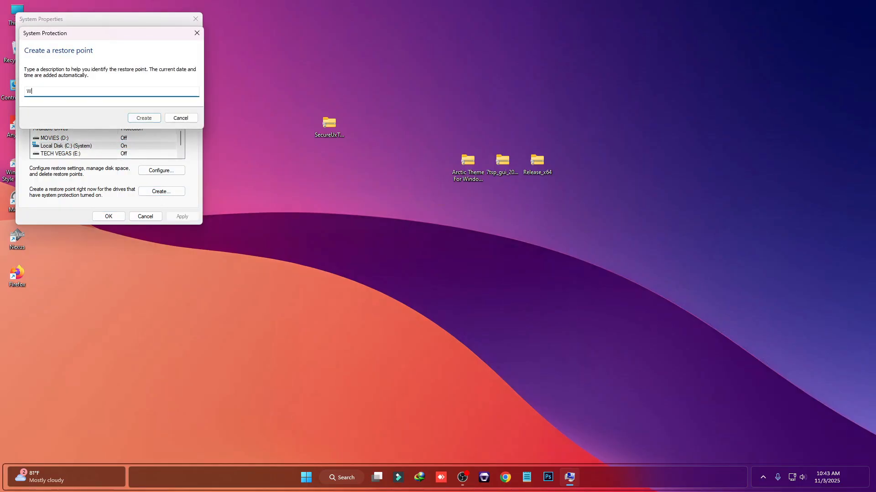
type("Win 11")
left_click(144, 118)
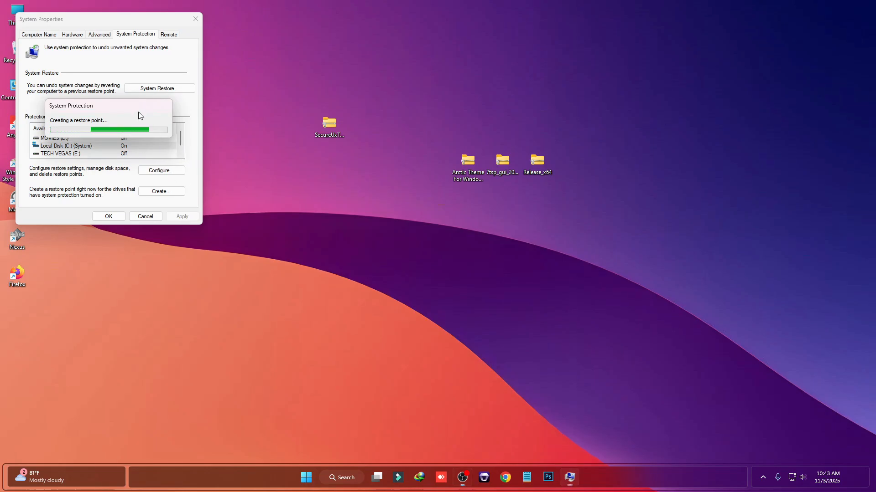
left_click(161, 126)
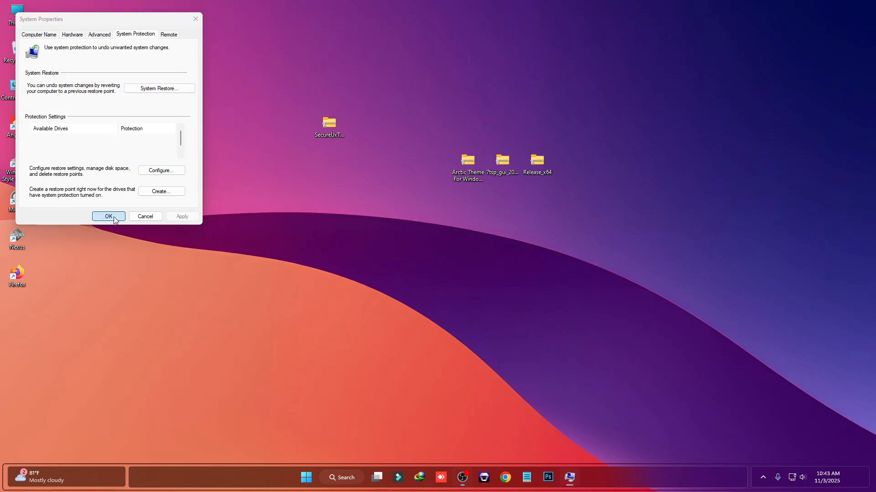
left_click(109, 216)
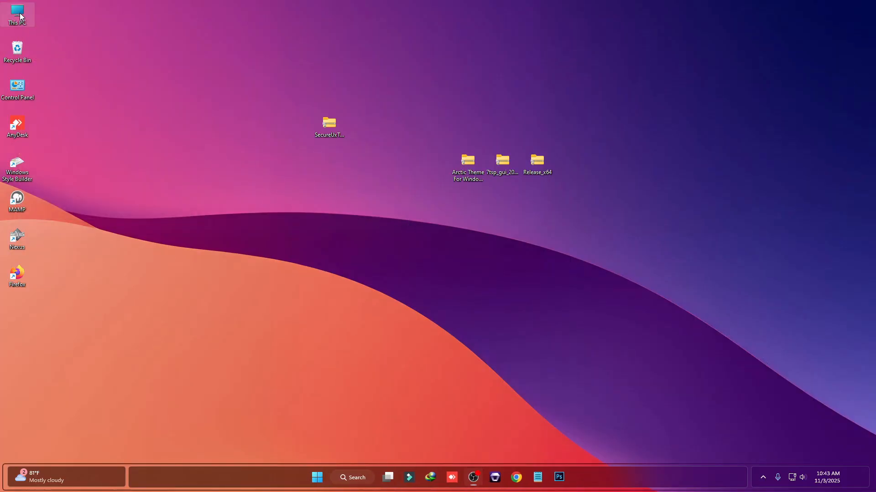
Open the SecureUxTheme-amd64 folder on C: and run ThemeTool as administrator, accepting the warranty disclaimer
double_click(20, 16)
double_click(274, 159)
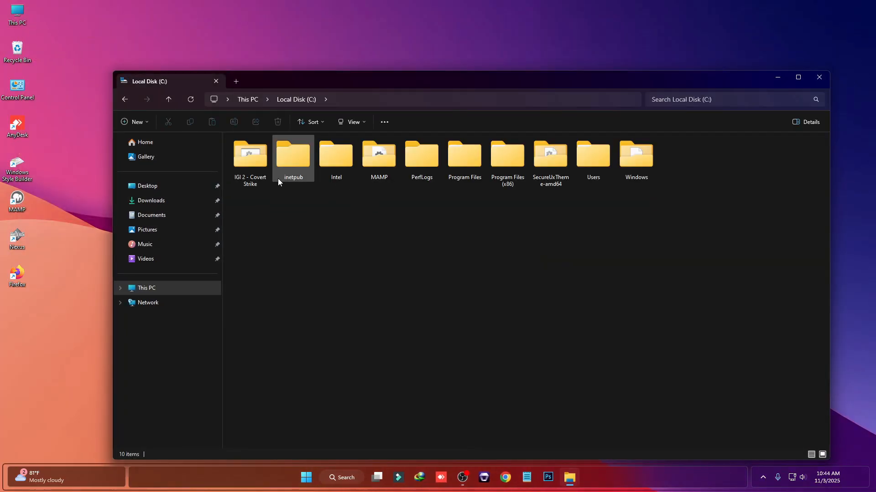
double_click(556, 169)
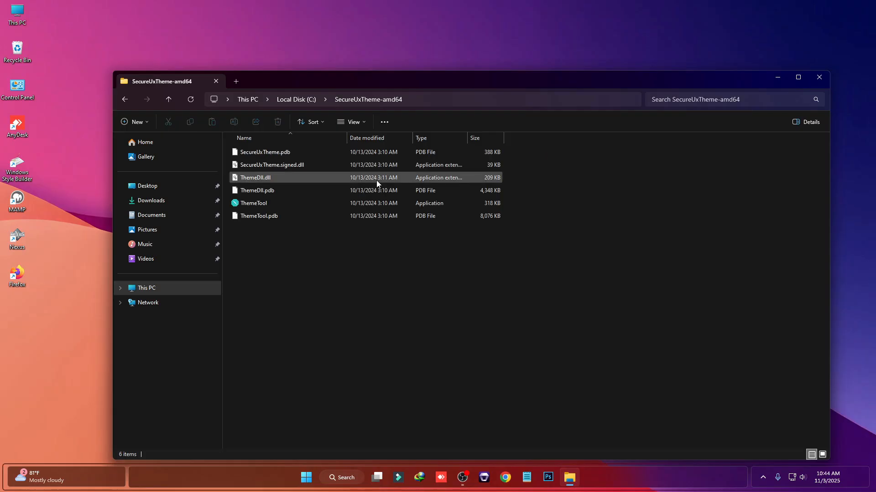
right_click(252, 205)
left_click(397, 280)
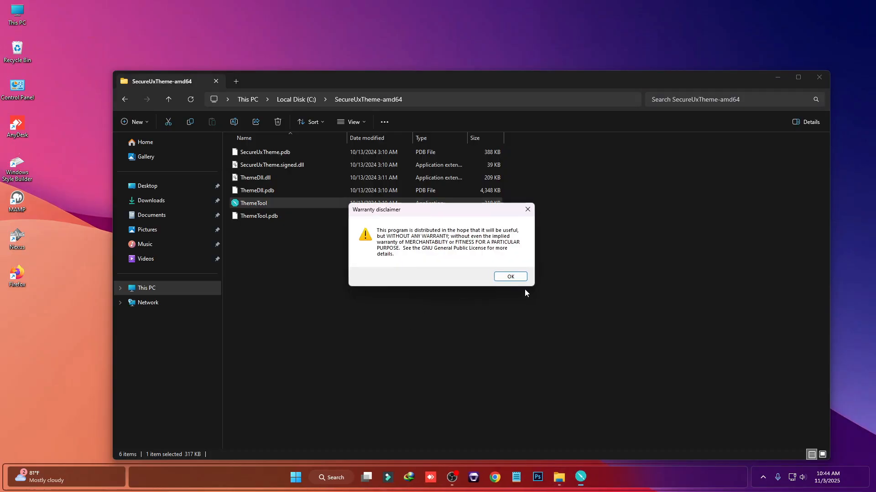
left_click(510, 276)
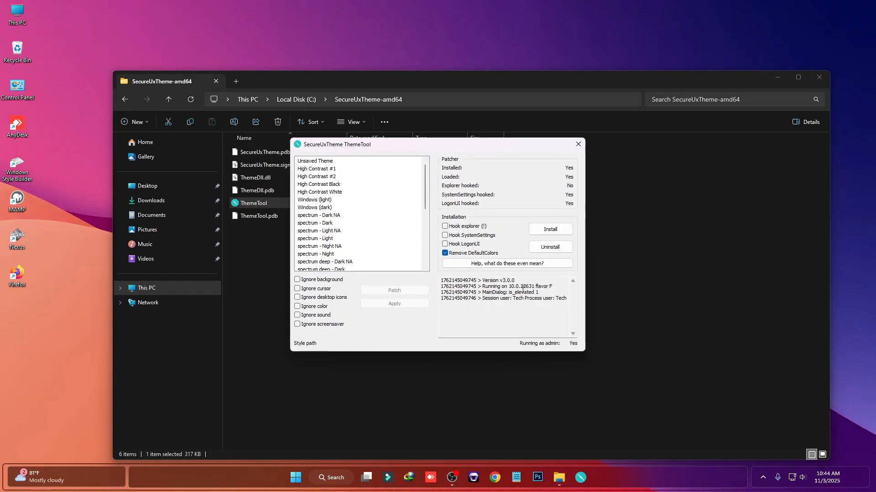
Tick the Hook LogonUI option in ThemeTool, then close ThemeTool and the File Explorer window
left_click(445, 245)
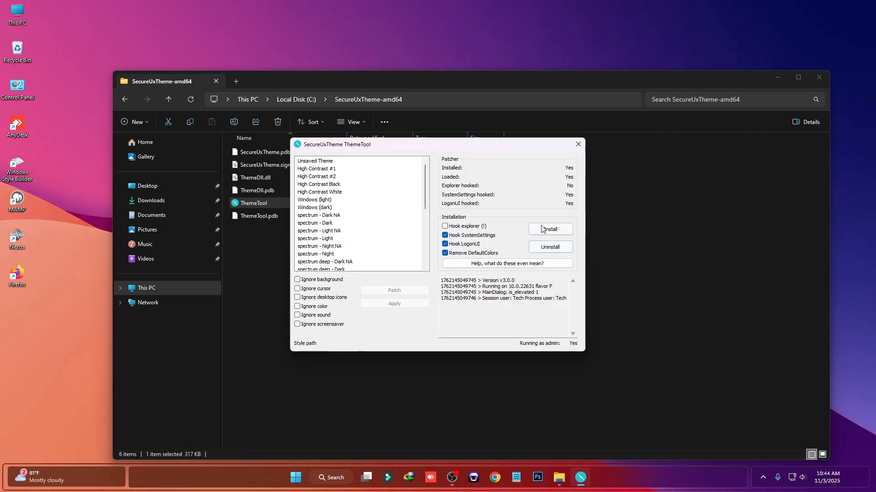
left_click(578, 144)
left_click(819, 77)
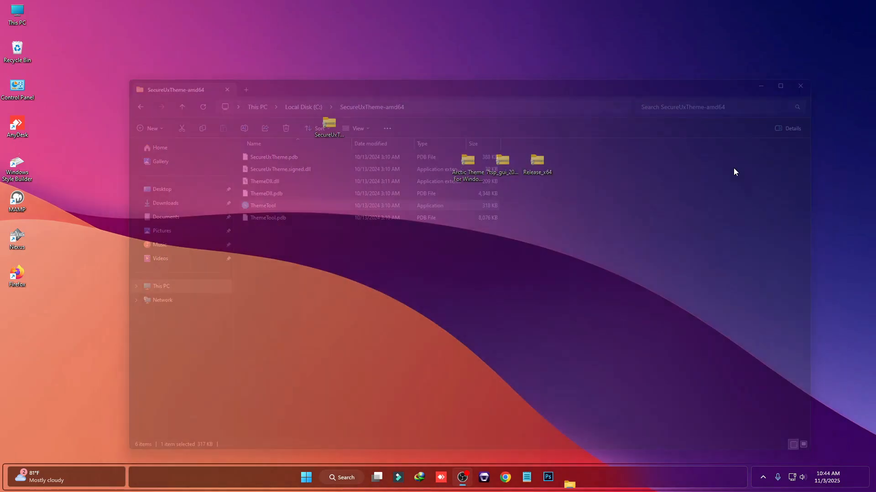
Rearrange the desktop archive icons and extract the Arctic Theme For Windows 11 archive onto the desktop
left_click_drag(333, 135, 334, 171)
left_click_drag(470, 164, 446, 163)
right_click(428, 160)
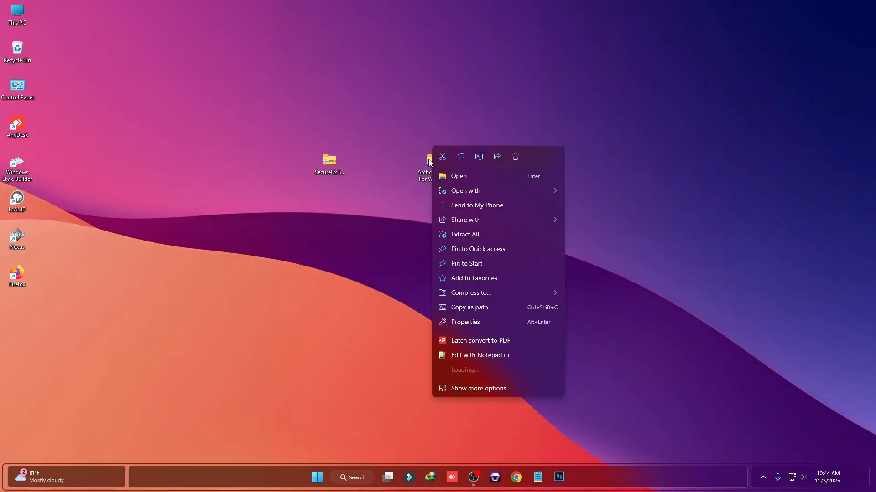
mouse_move(472, 368)
left_click(611, 385)
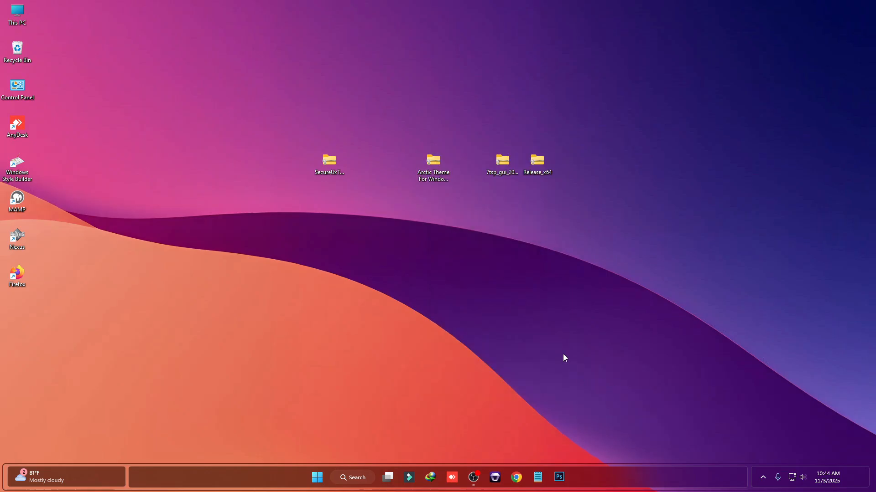
left_click(467, 343)
Set the Arctic (3) image from the theme's Wallpapers folder as the desktop background
double_click(18, 312)
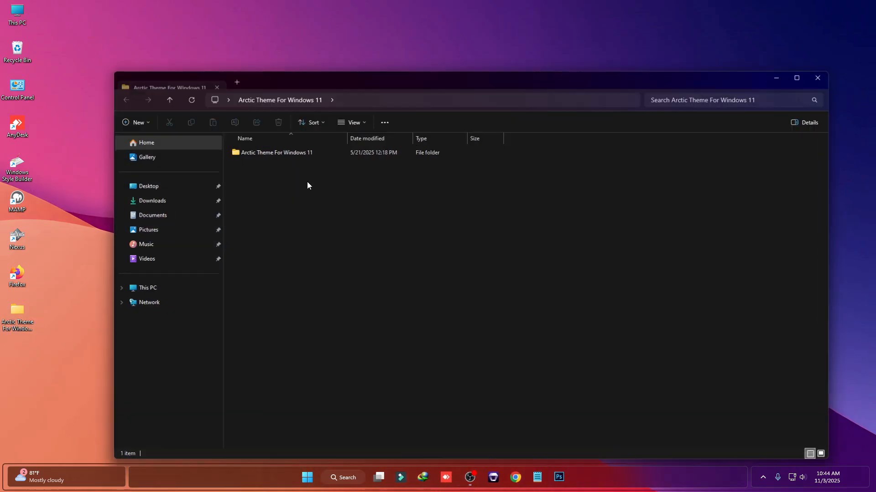
double_click(278, 154)
double_click(270, 164)
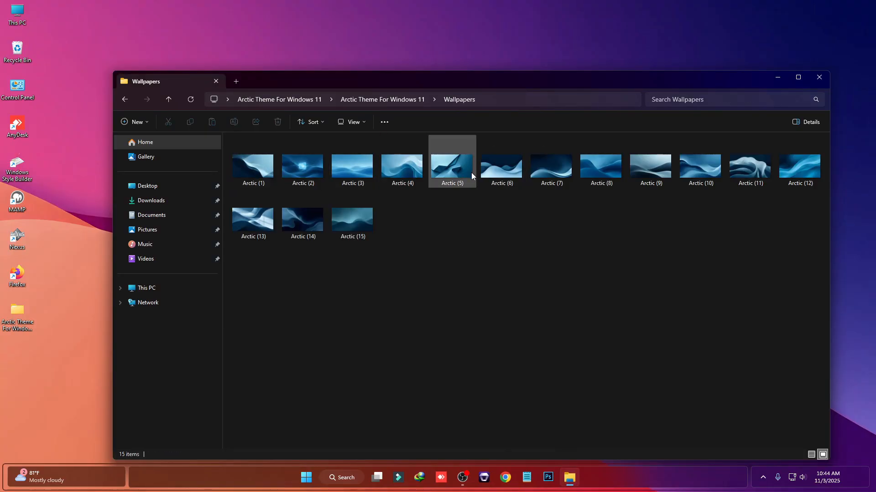
left_click(351, 163)
right_click(352, 161)
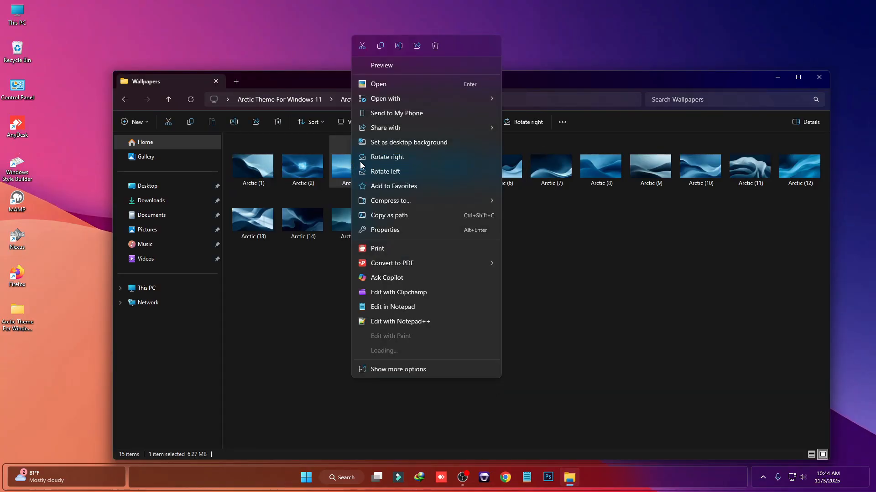
left_click(412, 140)
Copy both the Arctic folder and the Arctic theme file from the Windows 11 Theme folder
key("alt+Left")
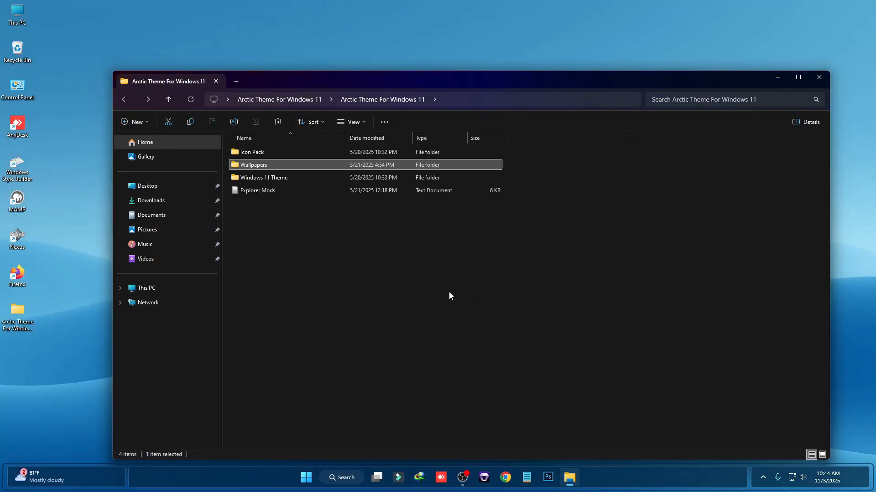
double_click(270, 178)
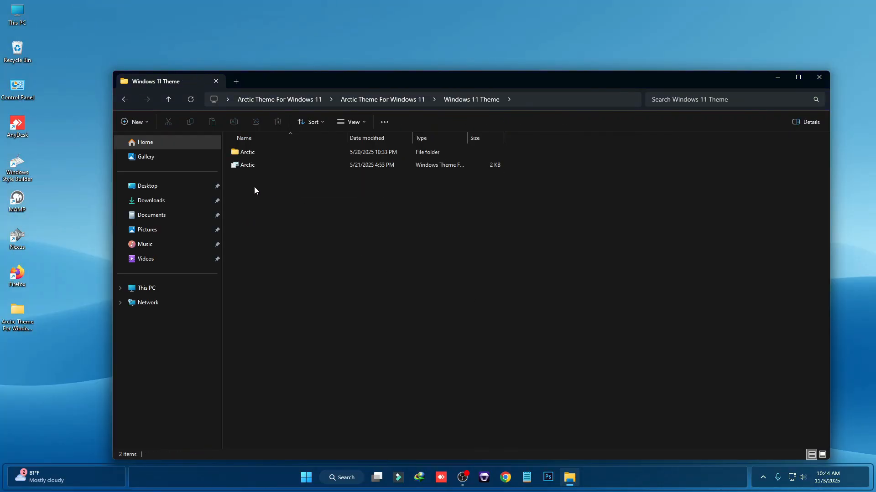
left_click_drag(256, 195, 301, 146)
right_click(294, 150)
left_click(322, 162)
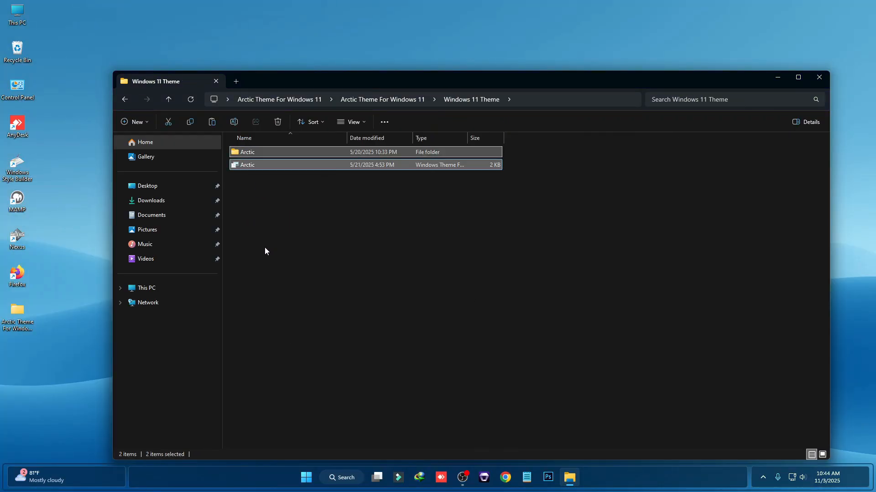
Paste the copied Arctic folder and theme file into C:\Windows\Resources\Themes, granting administrator permission for all items
left_click(162, 288)
double_click(284, 160)
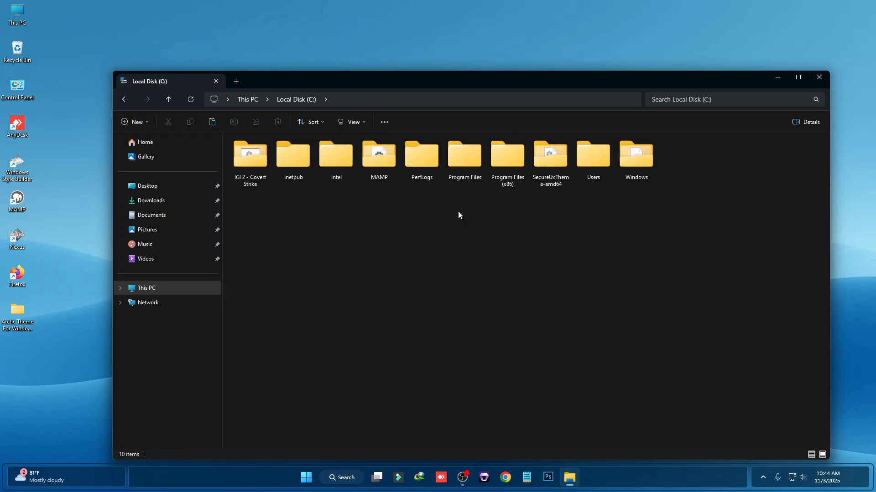
double_click(630, 165)
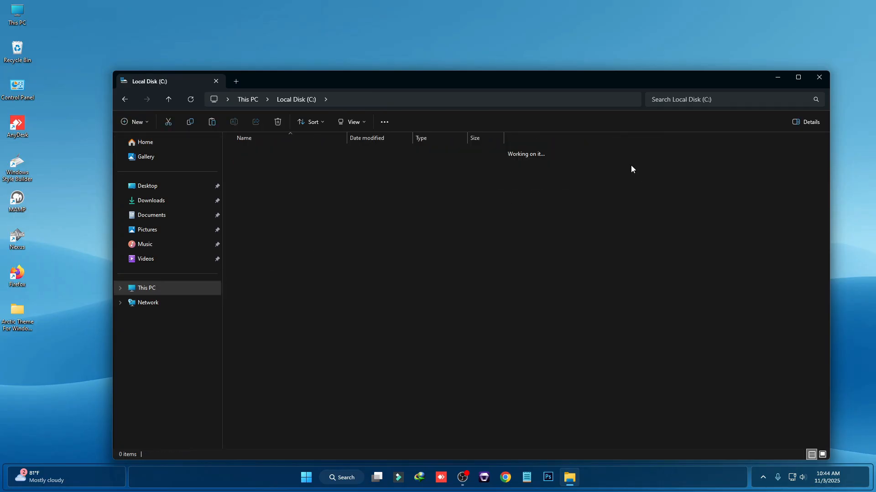
left_click(329, 256)
key("r")
key("r")
key("r")
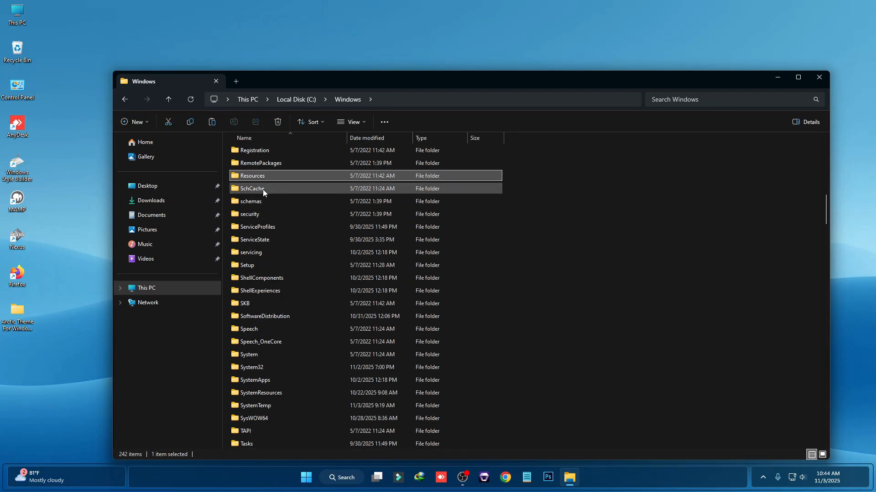
double_click(262, 177)
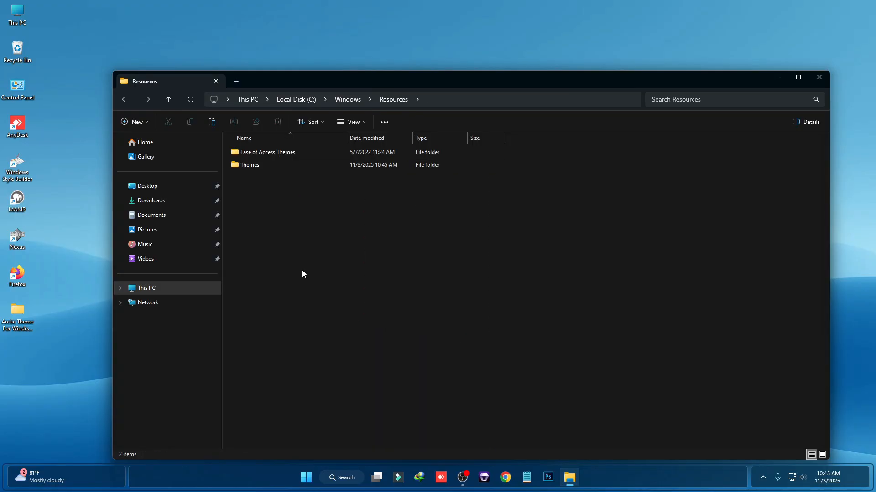
double_click(264, 165)
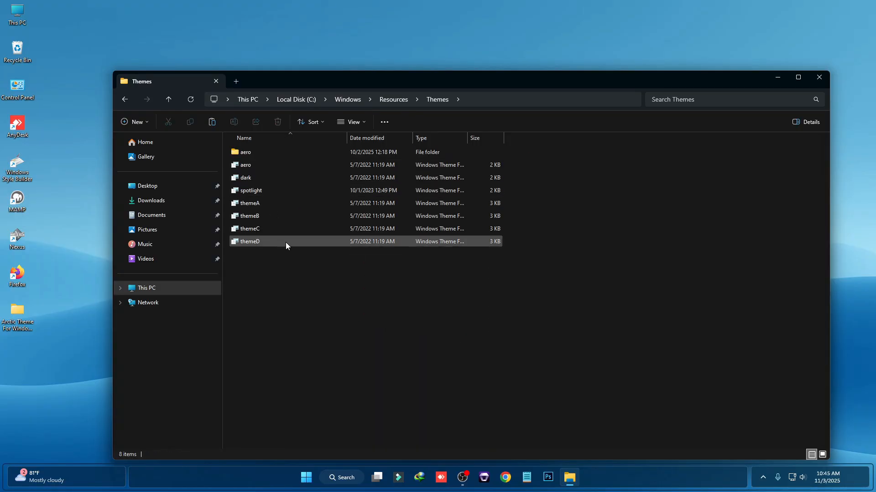
right_click(419, 284)
left_click(431, 296)
key("Escape")
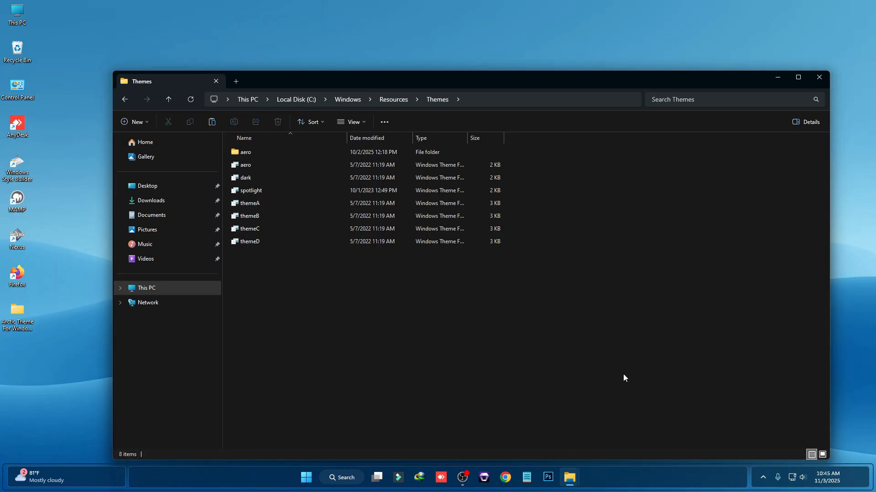
mouse_move(569, 481)
left_click(623, 427)
left_click(413, 193)
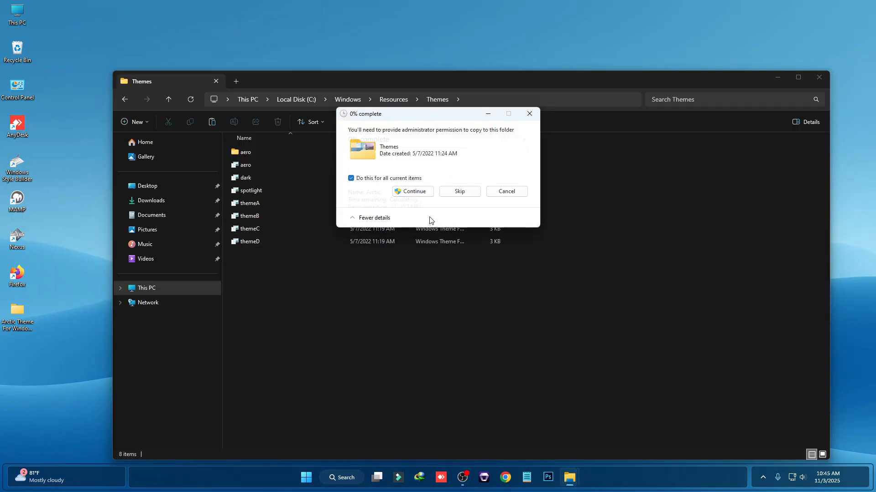
Run ThemeTool from the C:\SecureUxTheme-amd64 folder as administrator
left_click(180, 289)
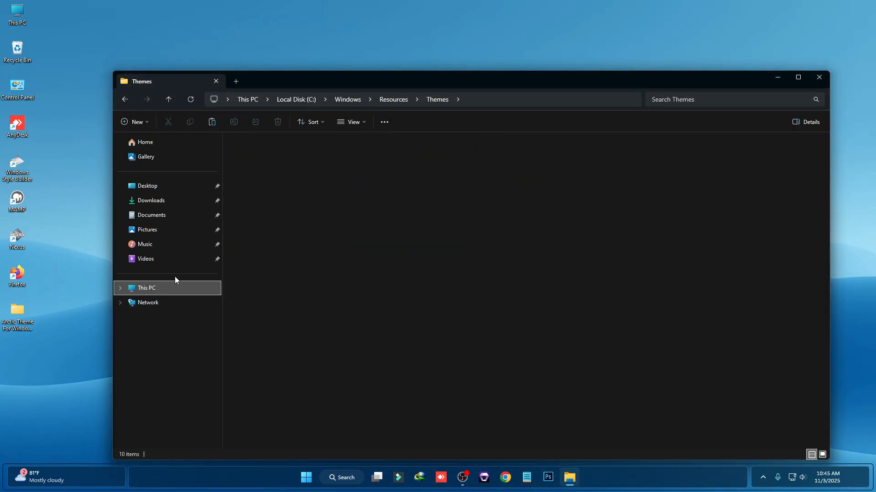
left_click(269, 166)
double_click(269, 166)
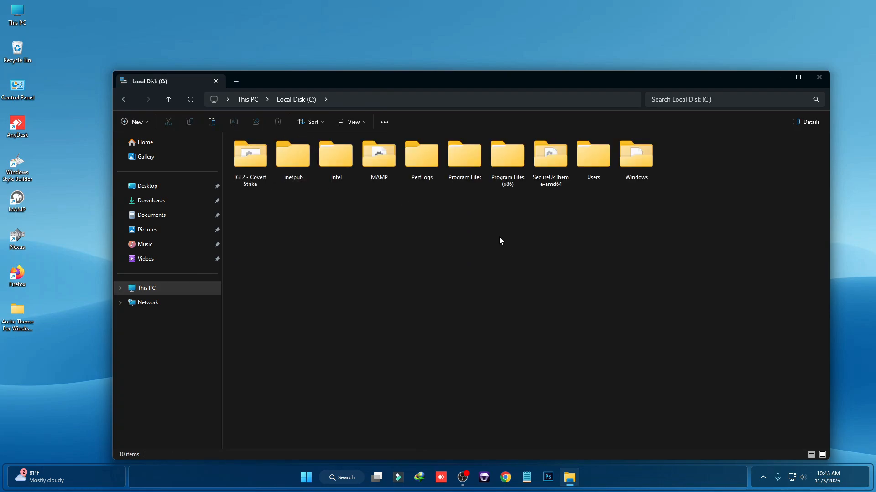
double_click(550, 157)
left_click(251, 203)
right_click(250, 200)
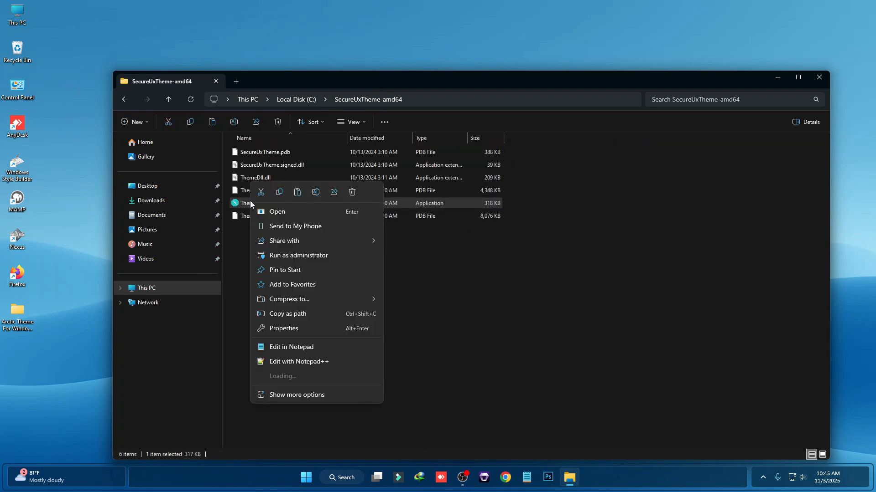
left_click(292, 254)
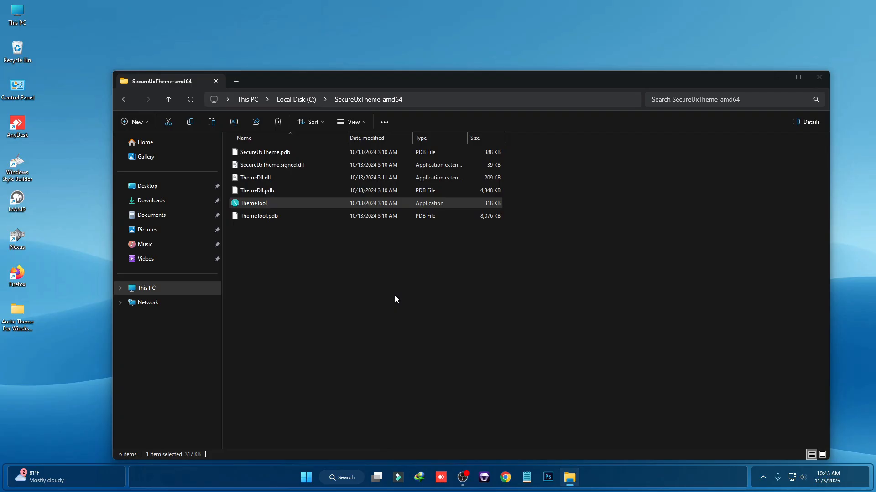
left_click(504, 276)
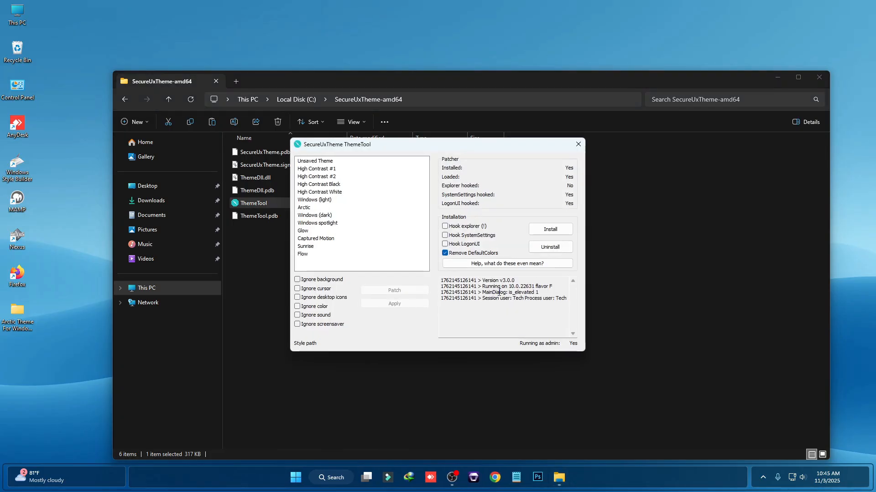
Select the Arctic style in ThemeTool and patch and apply it
left_click(315, 208)
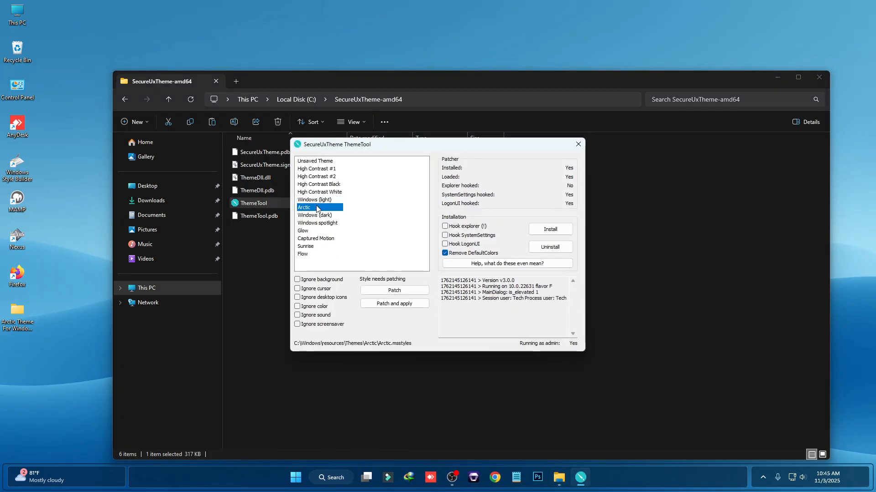
left_click(422, 304)
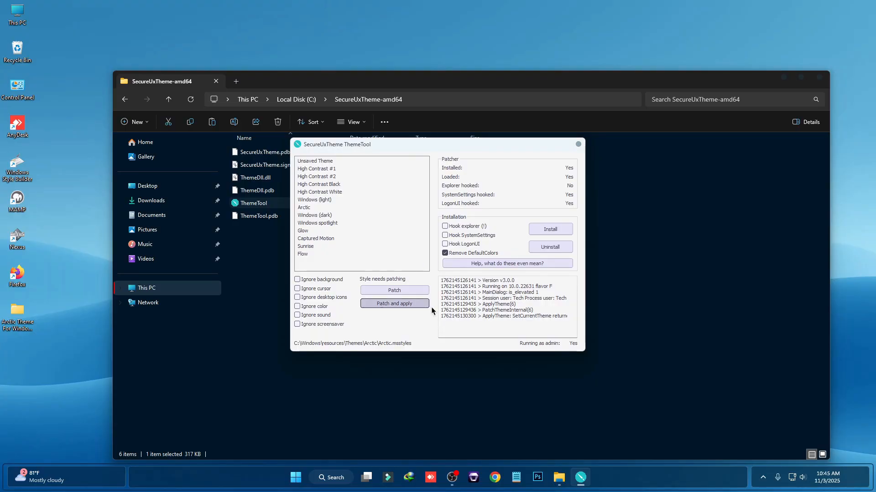
left_click(577, 144)
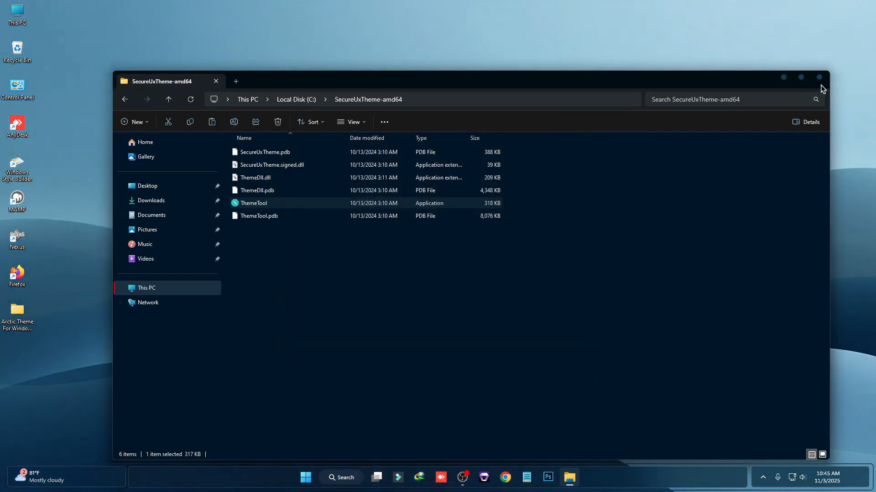
Close the folder window and open This PC to inspect the new Explorer theme, then close it
left_click(819, 78)
double_click(19, 11)
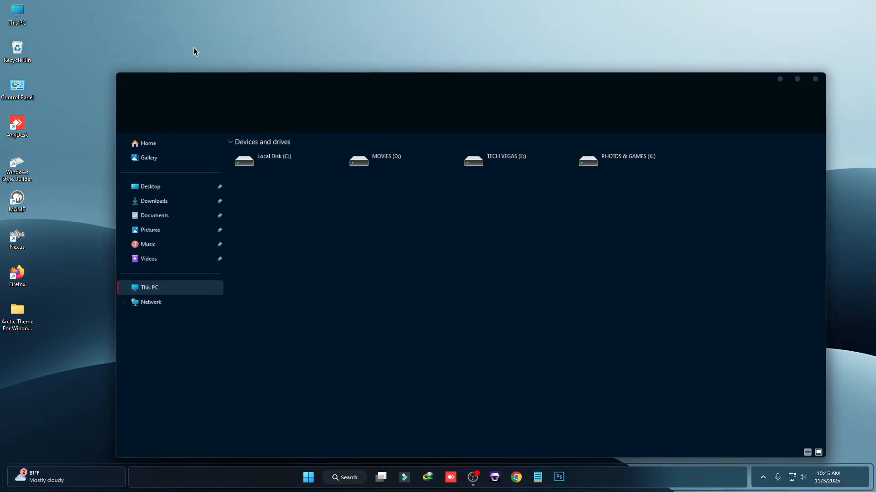
left_click_drag(307, 78, 302, 52)
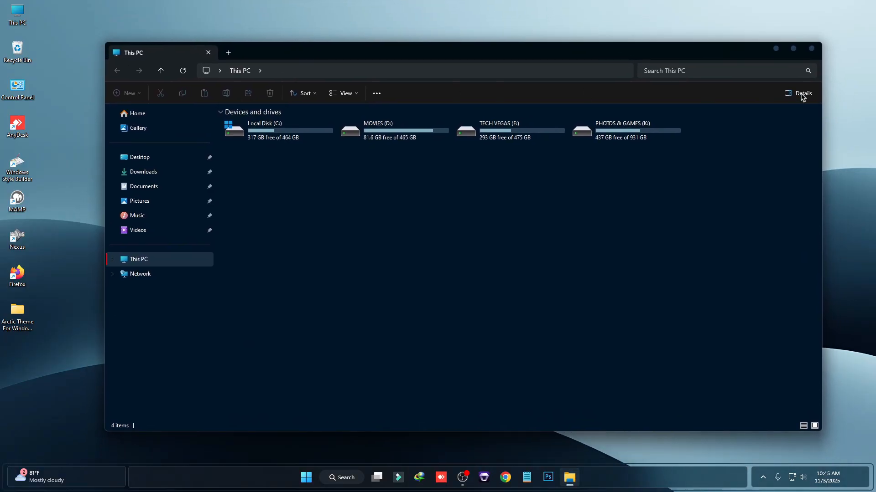
left_click(819, 47)
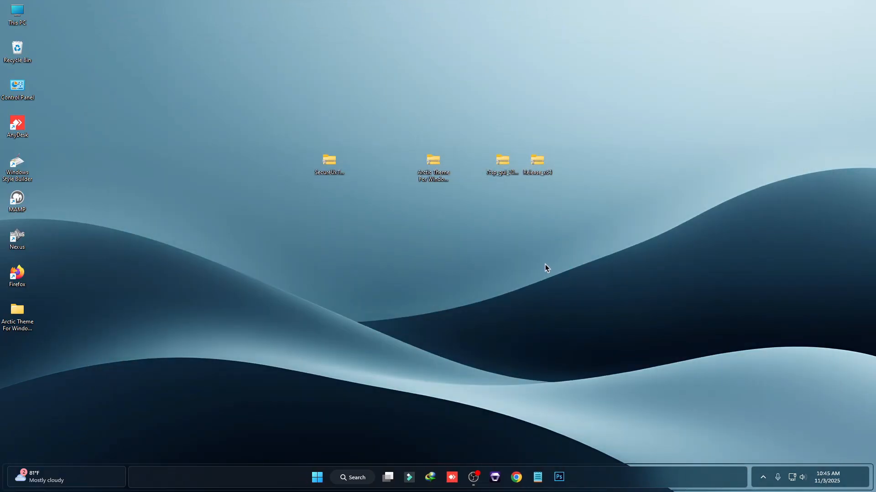
Extract the 7tsp GUI 2019 archive into its own desktop folder, replacing all existing files
left_click_drag(483, 154, 467, 165)
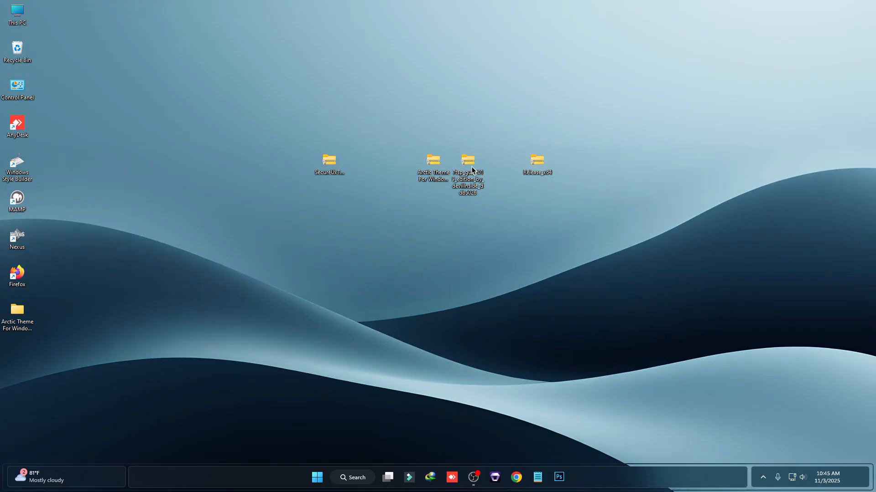
right_click(470, 157)
mouse_move(506, 372)
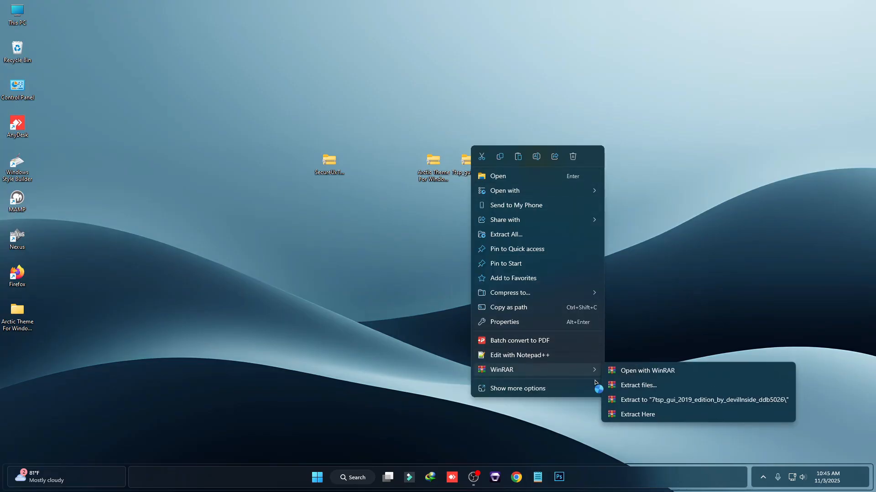
left_click(614, 383)
left_click(468, 344)
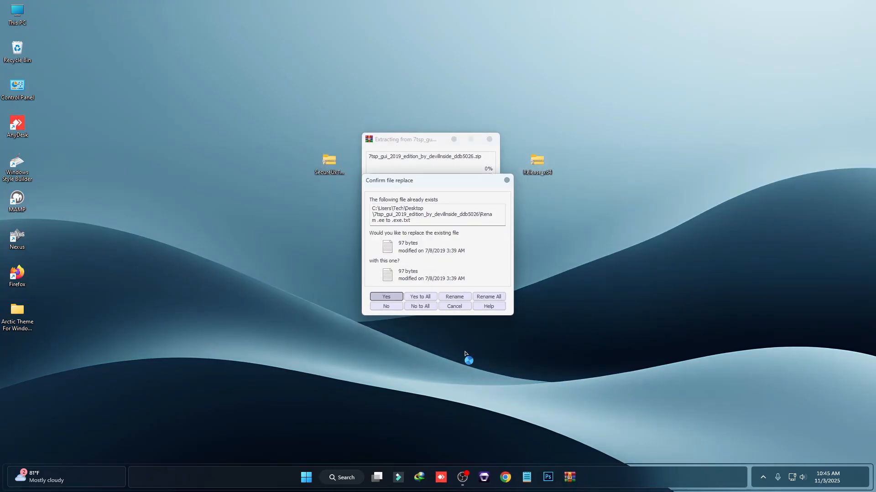
left_click(423, 296)
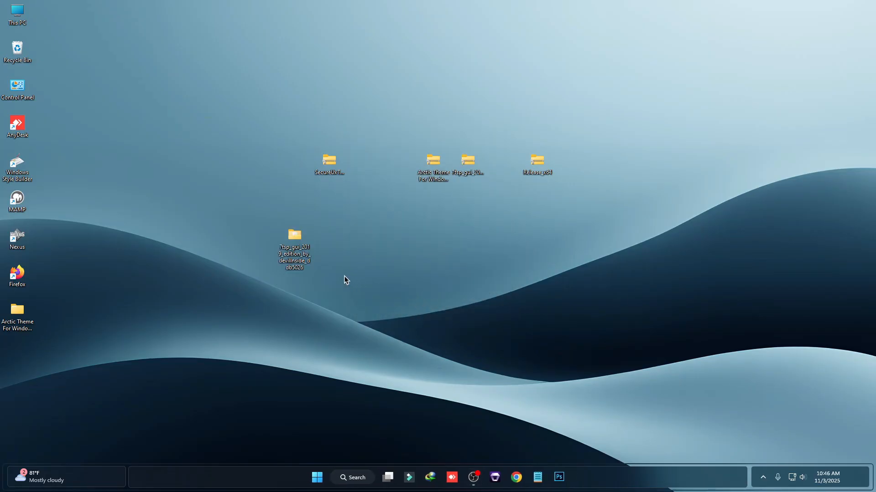
Rename the 7tsp GUI v0.6(2019).ee file so its extension becomes .exe, confirming the change
double_click(297, 238)
left_click(260, 124)
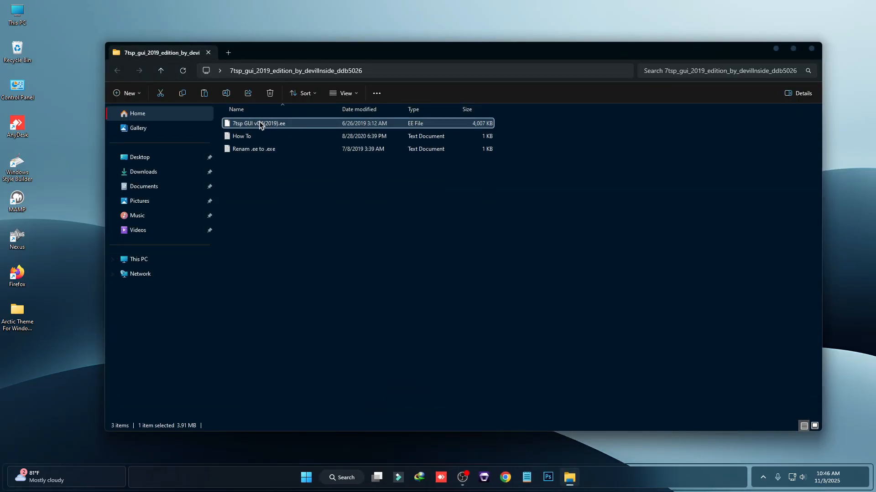
right_click(263, 124)
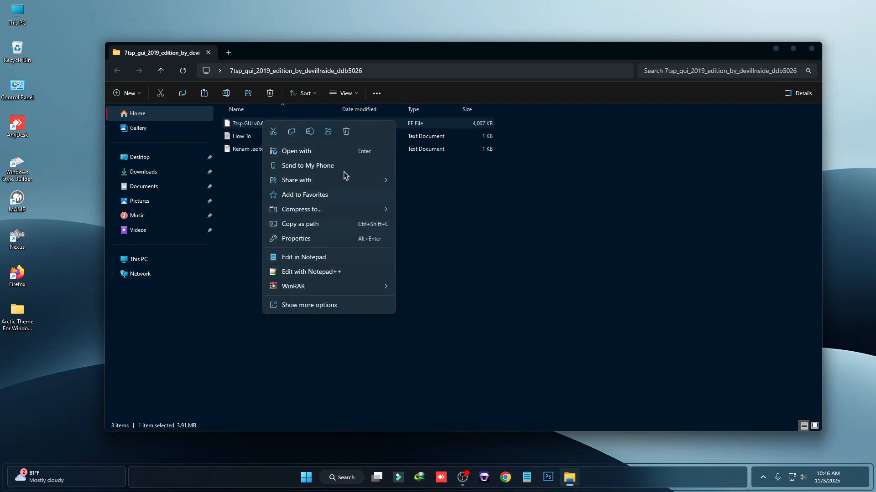
left_click(314, 133)
left_click(283, 123)
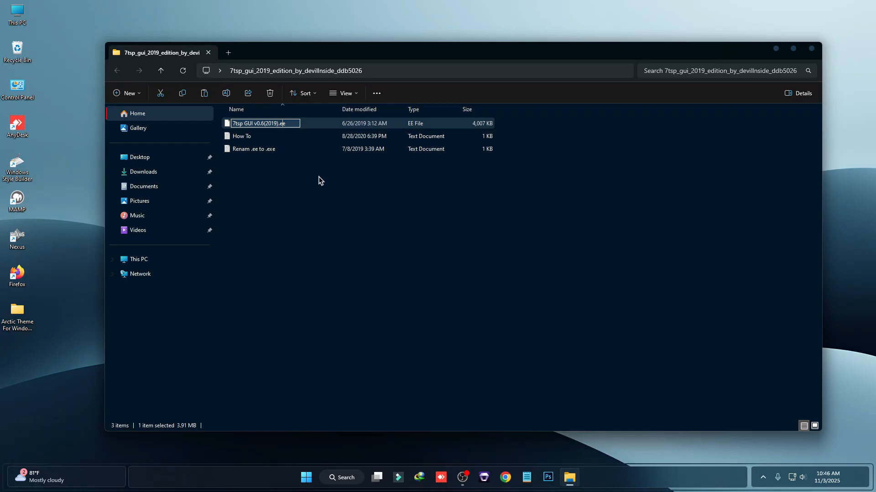
type("x")
key("Return")
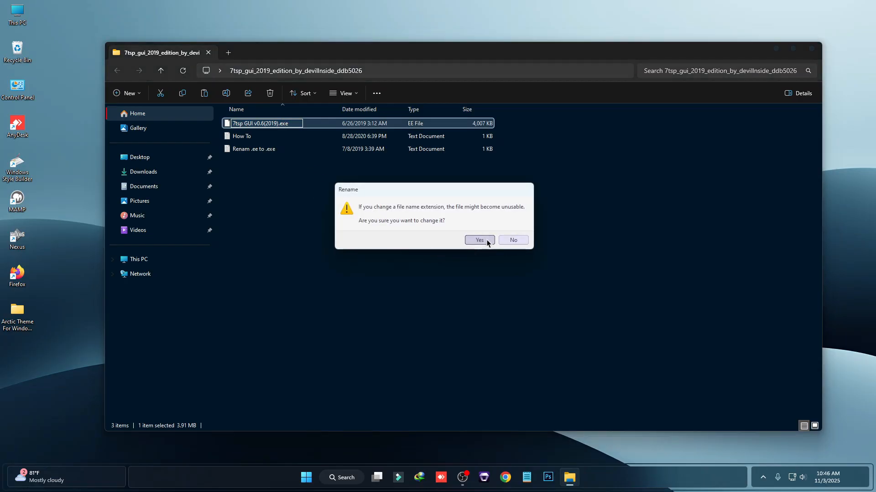
left_click(479, 240)
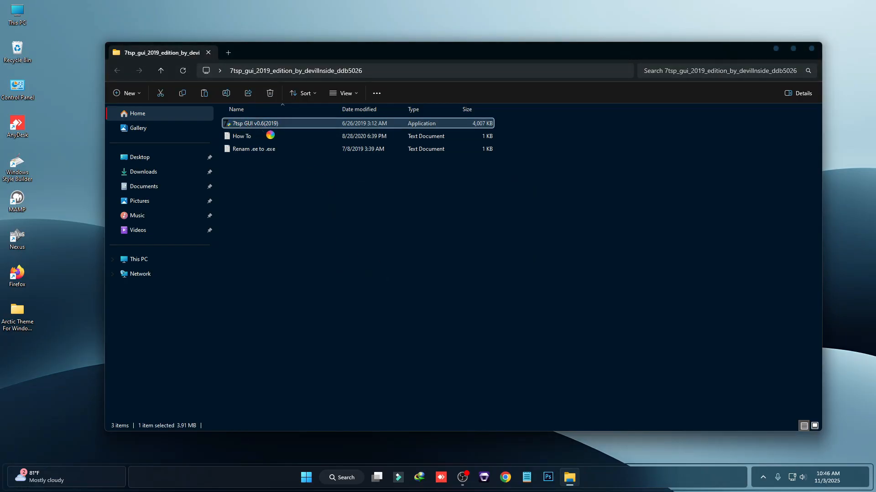
Launch 7tsp GUI and add the 7tsp Arctic Icon Pack from the Arctic theme's Icon Pack folder as a custom pack
right_click(256, 124)
left_click(295, 199)
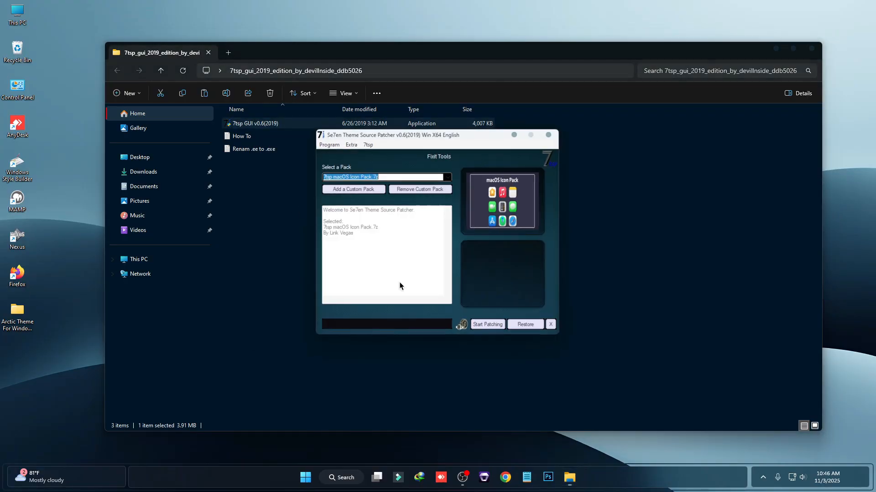
left_click(347, 189)
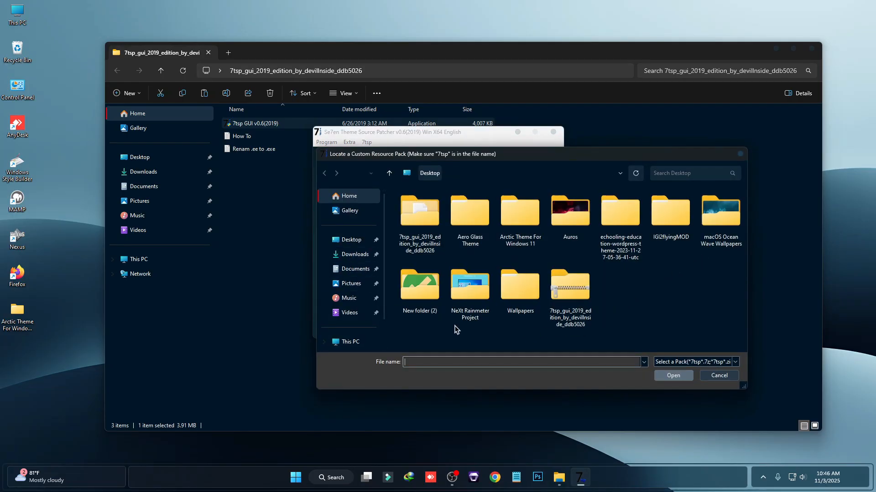
double_click(520, 213)
double_click(456, 208)
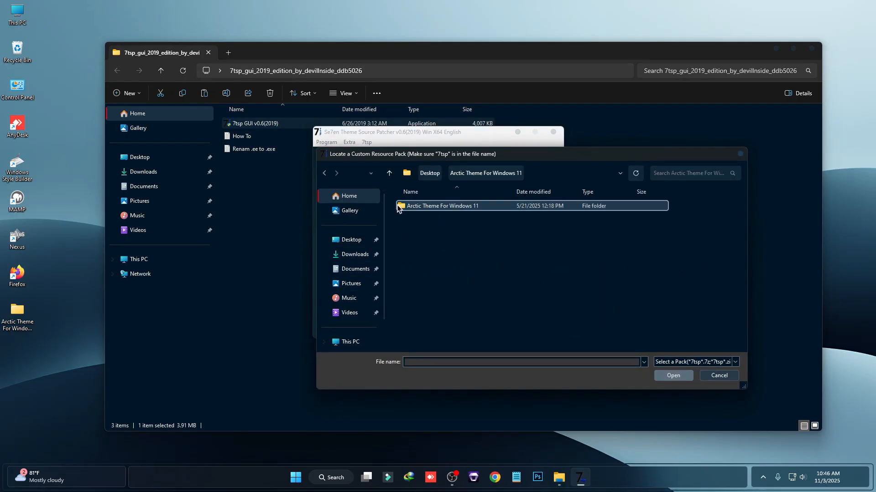
double_click(426, 208)
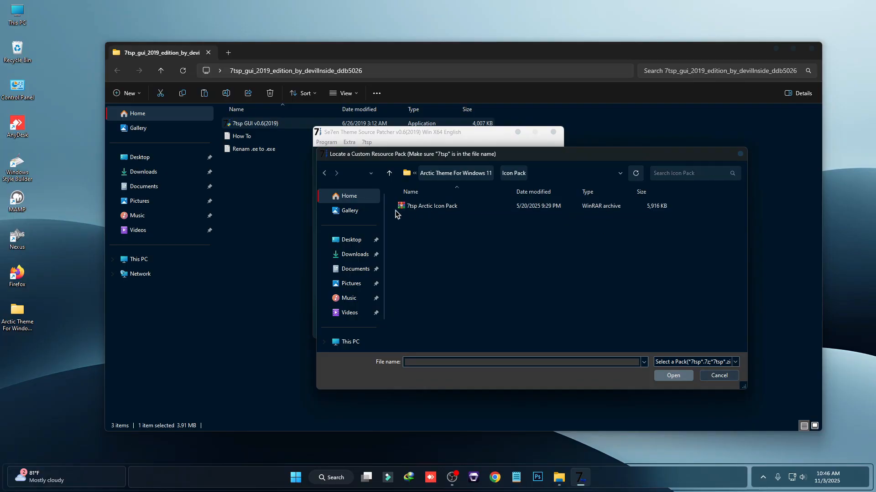
double_click(429, 208)
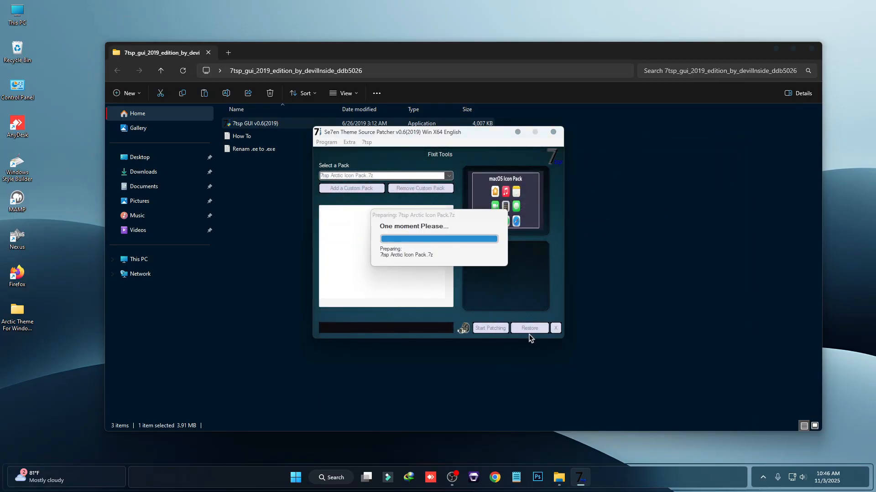
Start patching with the Arctic icon pack and accept the reboot
left_click(490, 329)
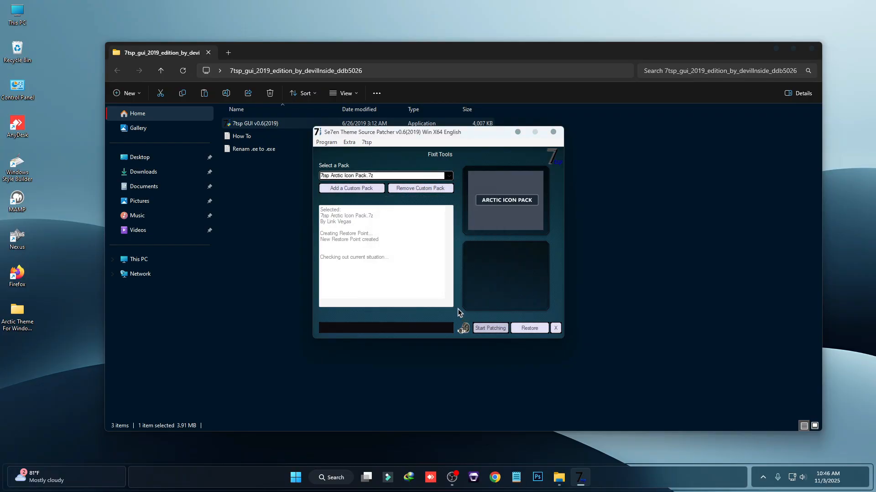
left_click(812, 51)
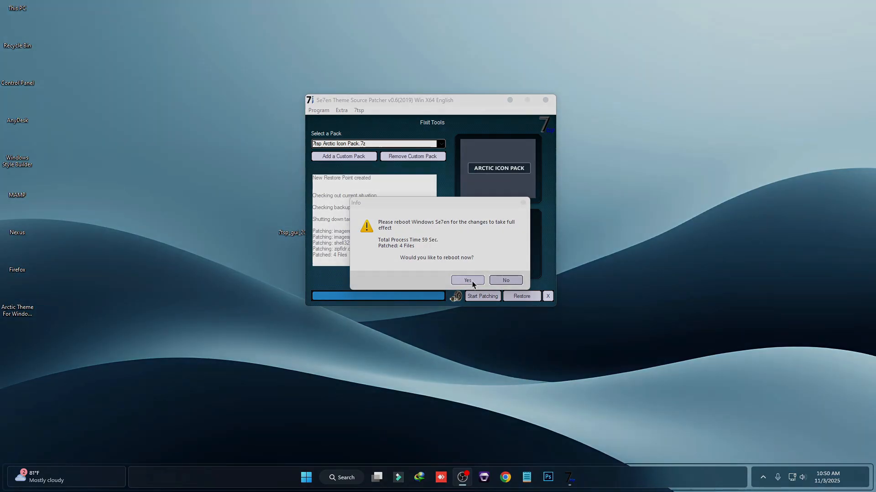
left_click(472, 283)
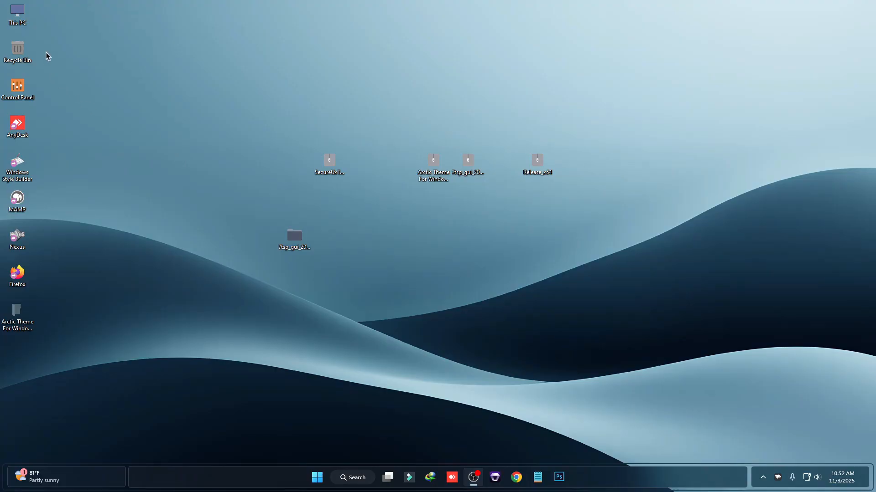
Open This PC to view the patched drive and folder icons
double_click(17, 13)
left_click_drag(411, 70, 394, 66)
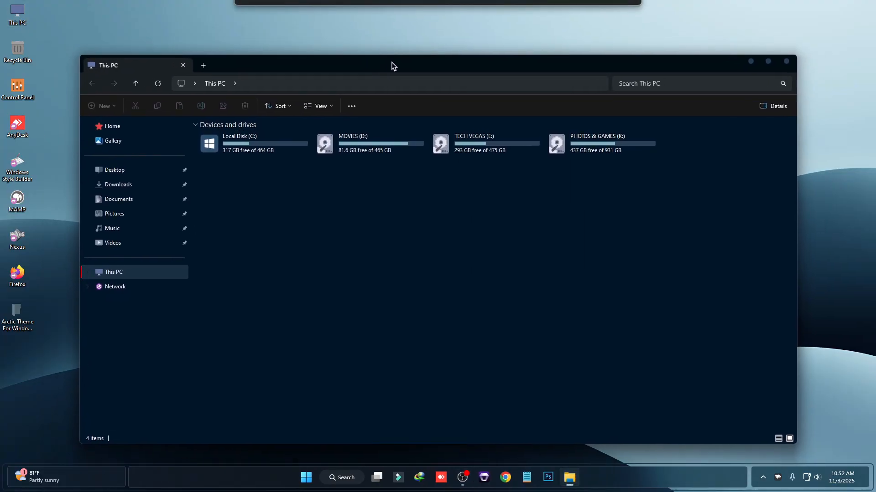
Install the Windows 11 File Explorer Styler mod from Windhawk's Explore catalog, searching for Explorer and accepting the risk
left_click(787, 62)
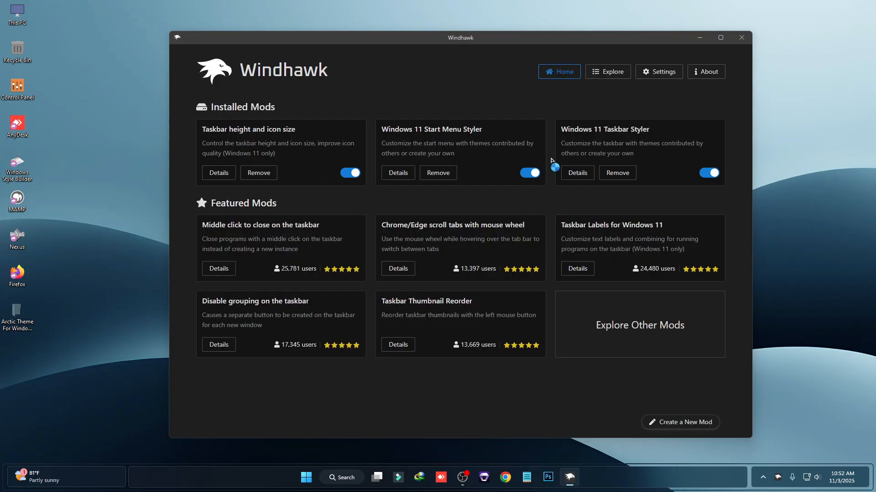
left_click(610, 73)
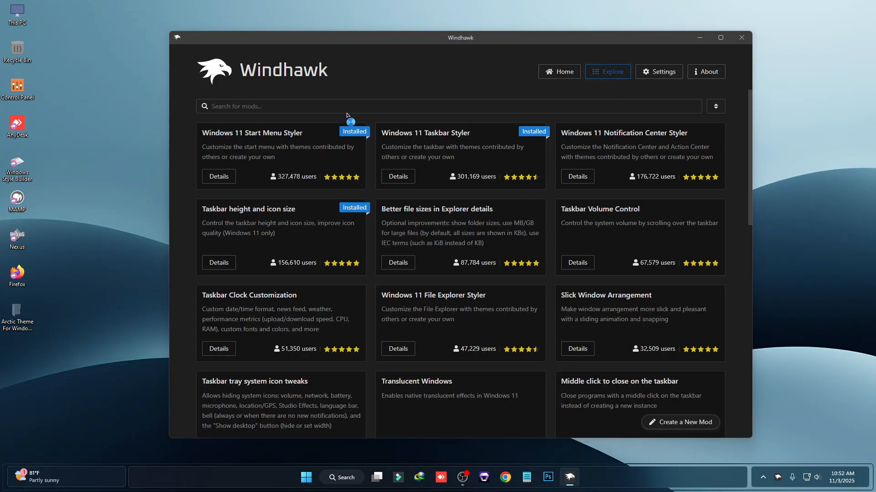
left_click(351, 105)
type("E")
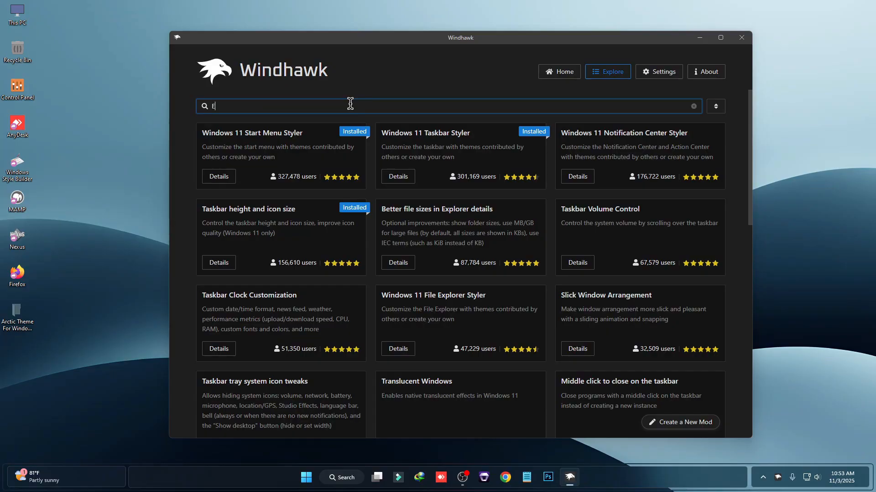
type("xplorer")
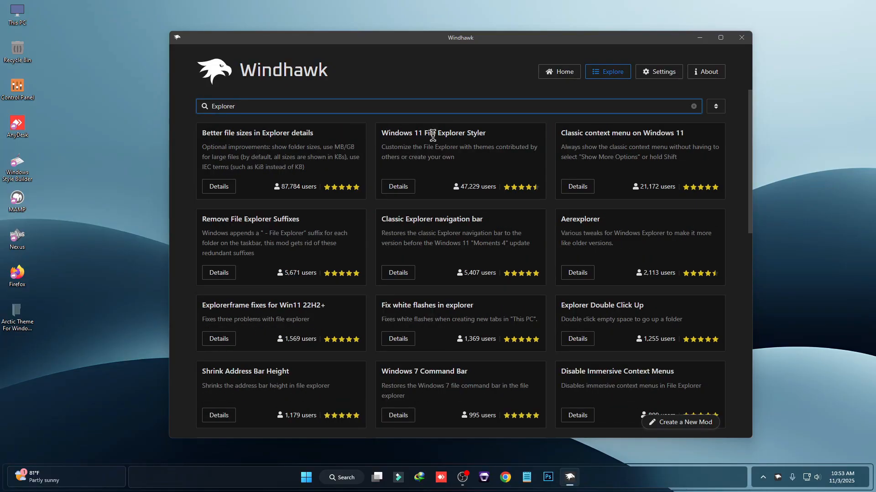
left_click(399, 188)
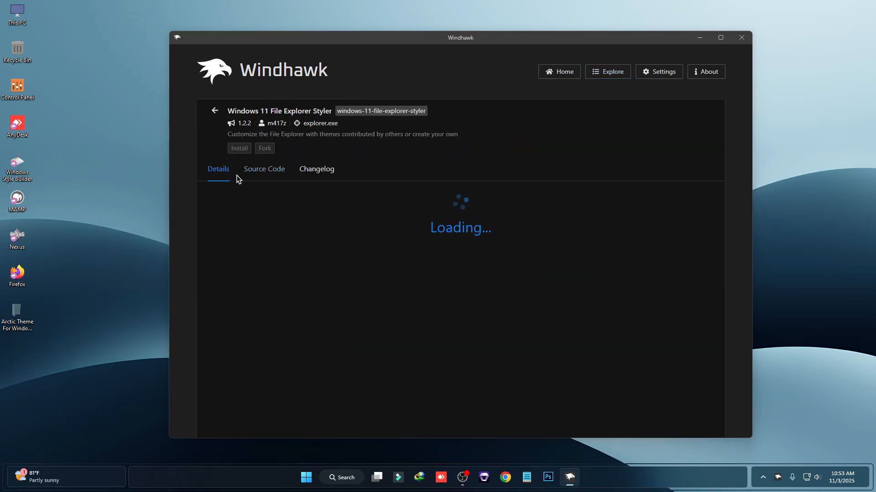
left_click(240, 149)
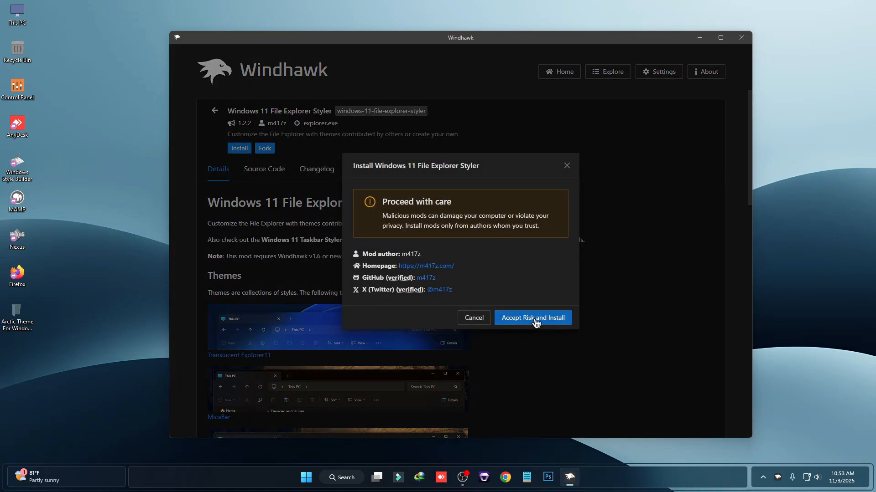
left_click(535, 322)
left_click_drag(612, 47, 745, 48)
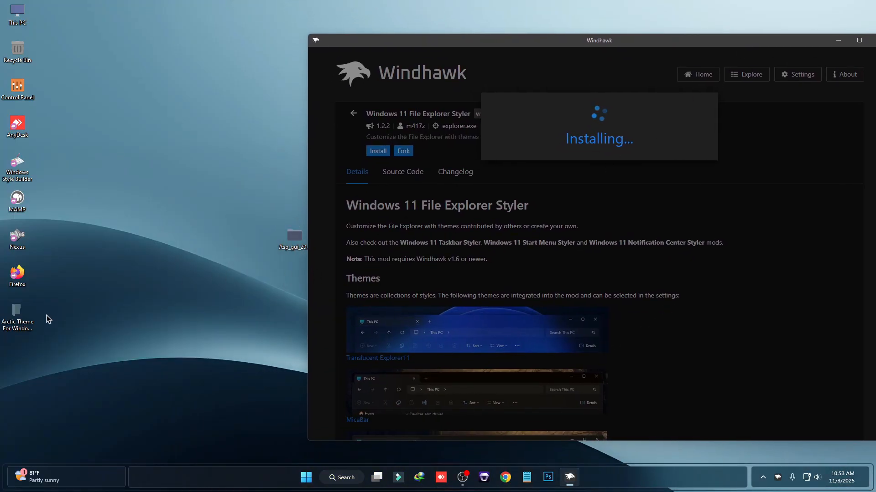
Open the Explorer Mods text file in the Arctic Theme For Windows 11 folder and copy its entire contents
double_click(17, 314)
double_click(287, 137)
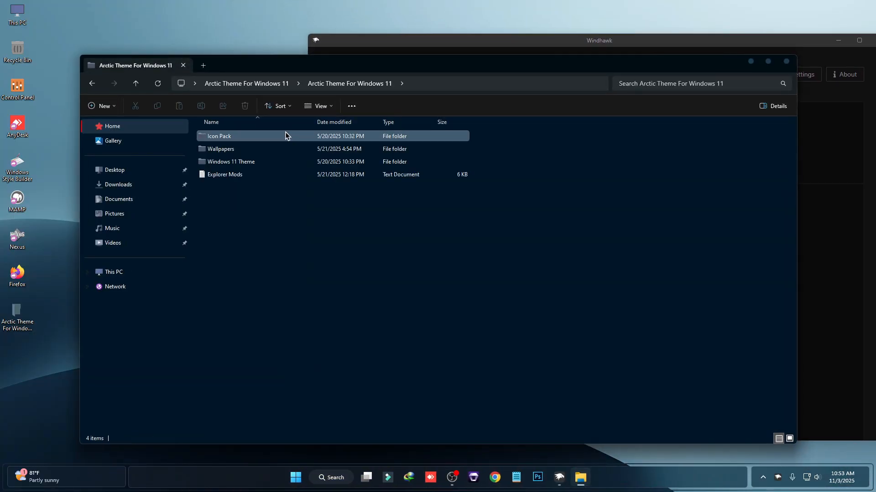
double_click(234, 179)
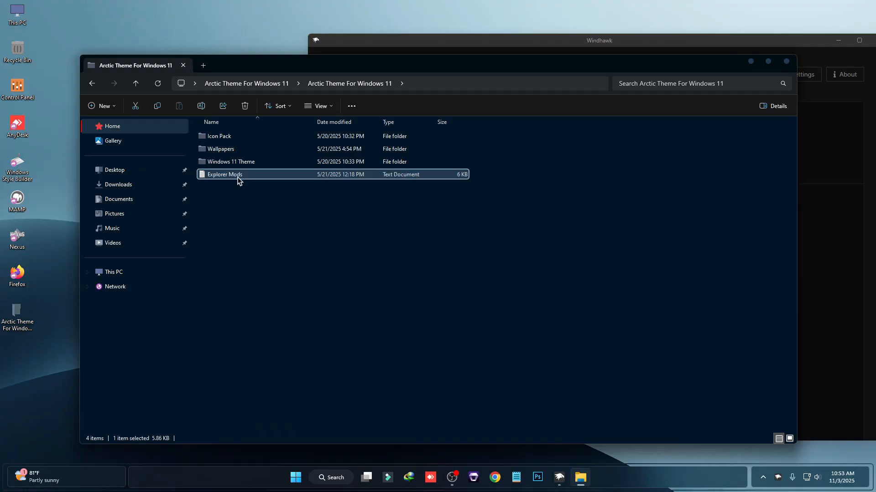
key("ctrl+a")
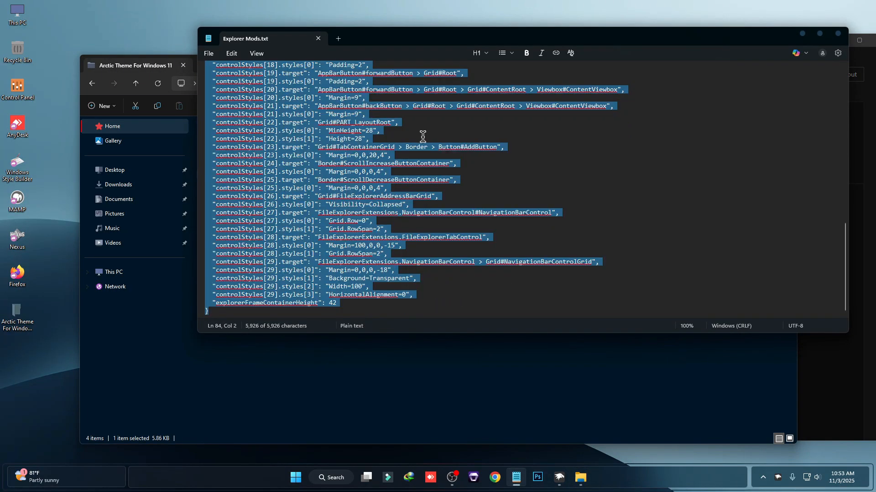
right_click(357, 123)
left_click(403, 132)
left_click(839, 35)
Replace the File Explorer Styler mod's Advanced mod settings with the copied text and save them
left_click(786, 62)
left_click_drag(646, 36, 496, 52)
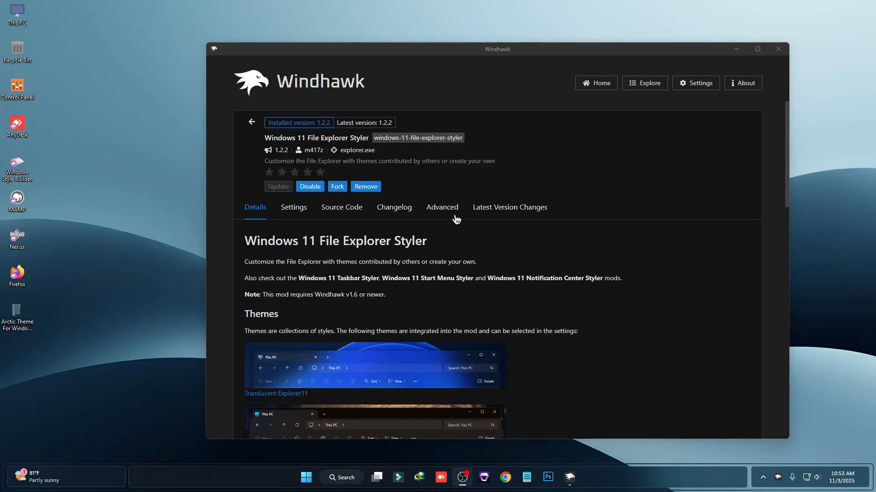
left_click(442, 207)
scroll(452, 274, "down", 2)
left_click(343, 269)
key("ctrl+a")
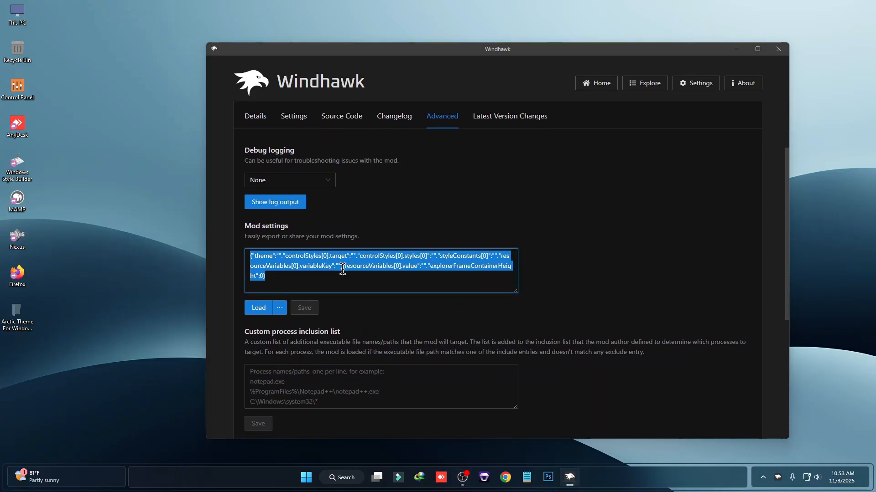
key("ctrl+v")
left_click(305, 308)
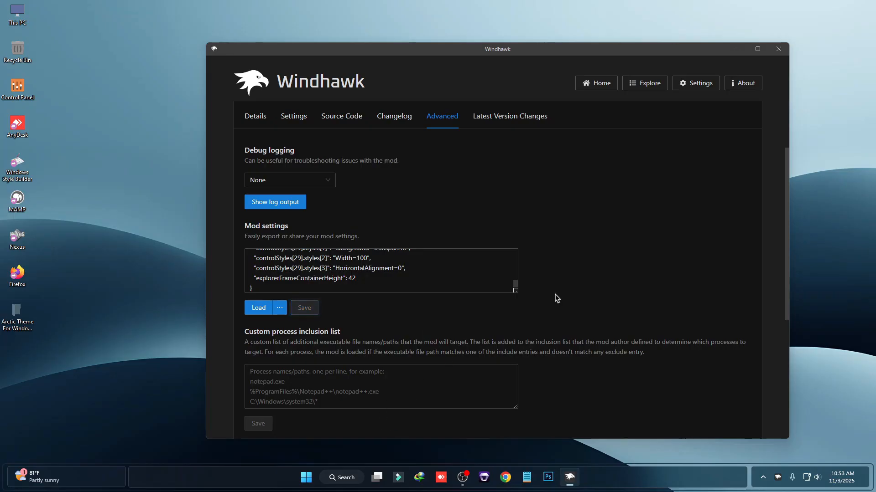
left_click(779, 49)
Open This PC to check the restyled File Explorer
double_click(17, 13)
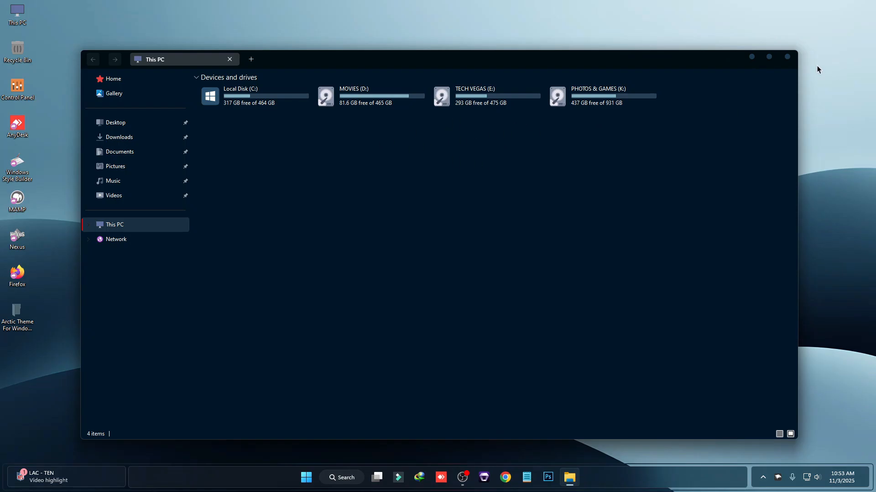
left_click(790, 58)
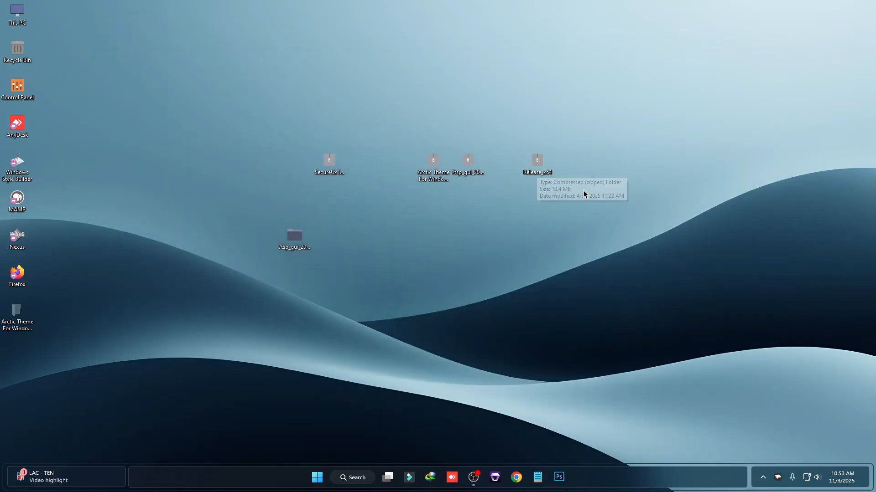
Extract the Release_x64 archive on the desktop with WinRAR
right_click(540, 160)
mouse_move(580, 375)
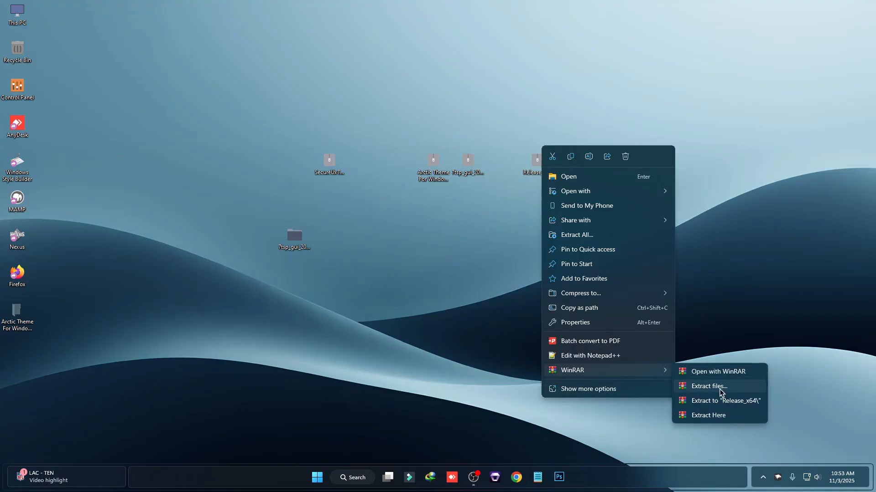
left_click(680, 388)
left_click(462, 338)
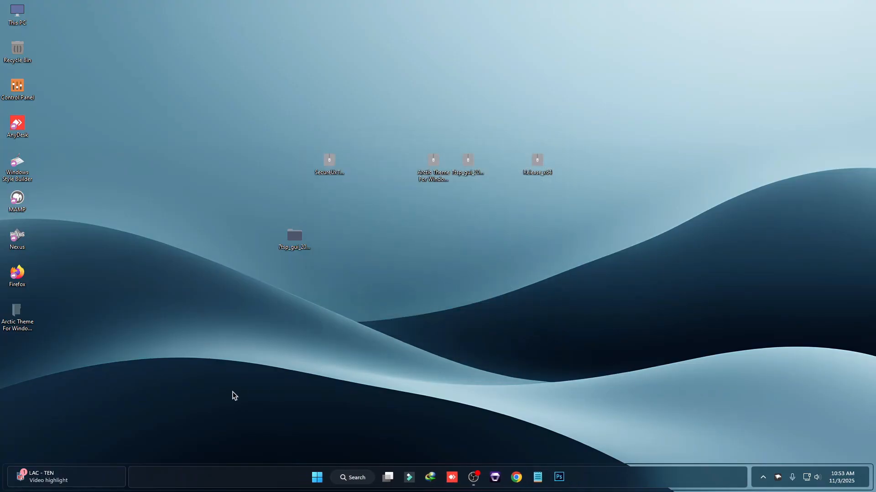
Move the Release folder from the extracted Release_x64 folder to the root of Local Disk (C:)
right_click(20, 352)
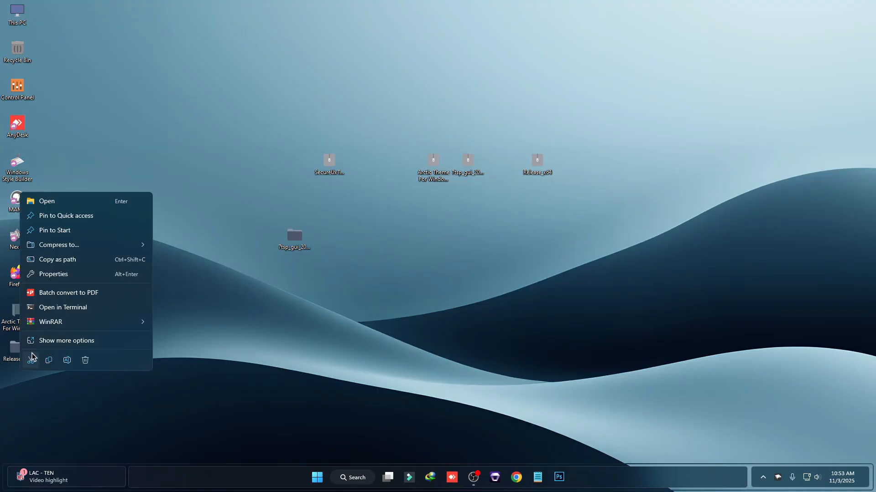
left_click(51, 202)
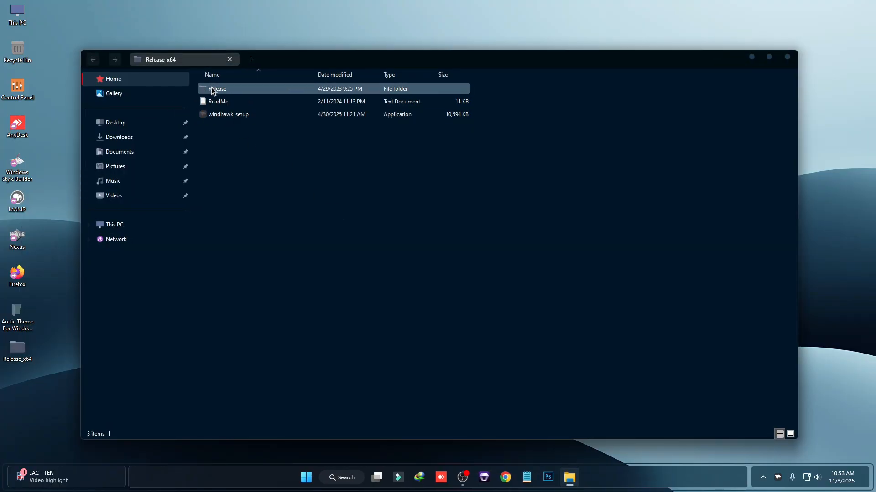
right_click(212, 88)
left_click(242, 99)
double_click(17, 15)
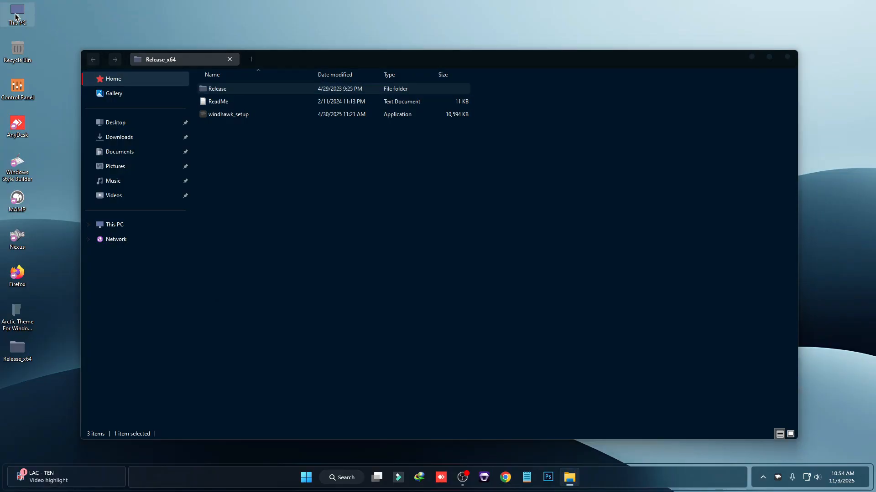
double_click(272, 116)
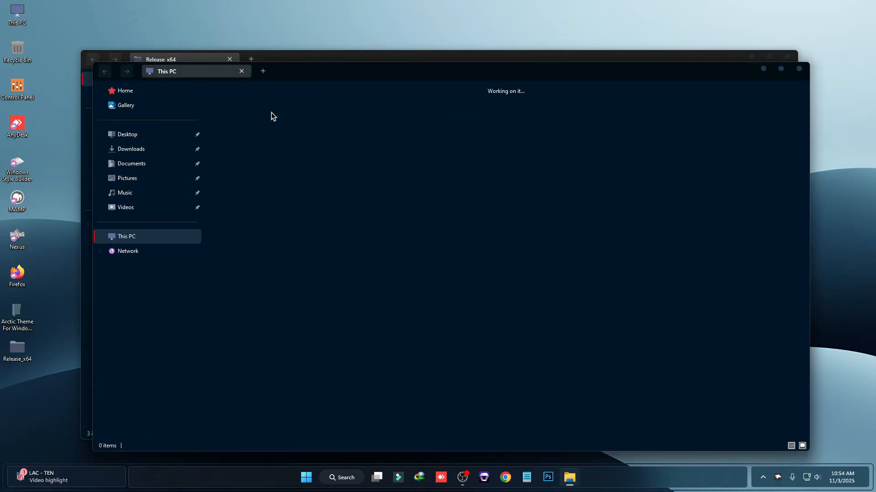
right_click(426, 204)
left_click(436, 214)
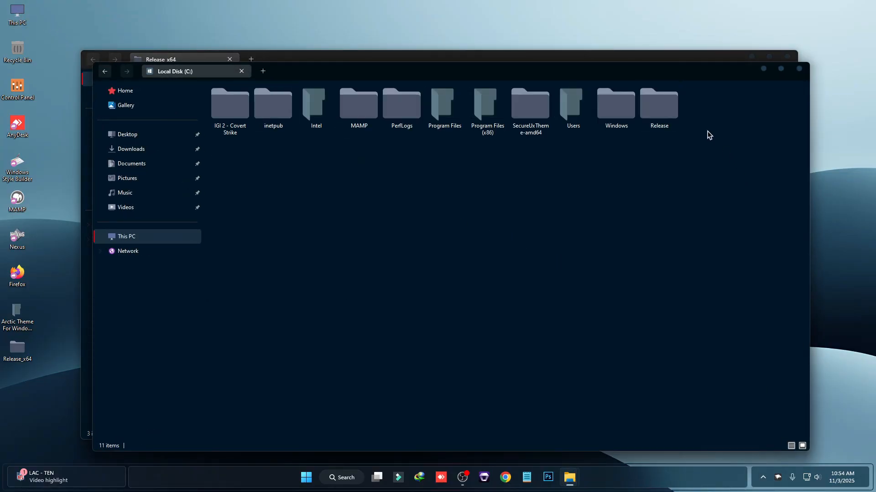
Run the register script in C:\Release as administrator, confirming the elevation prompt
double_click(660, 110)
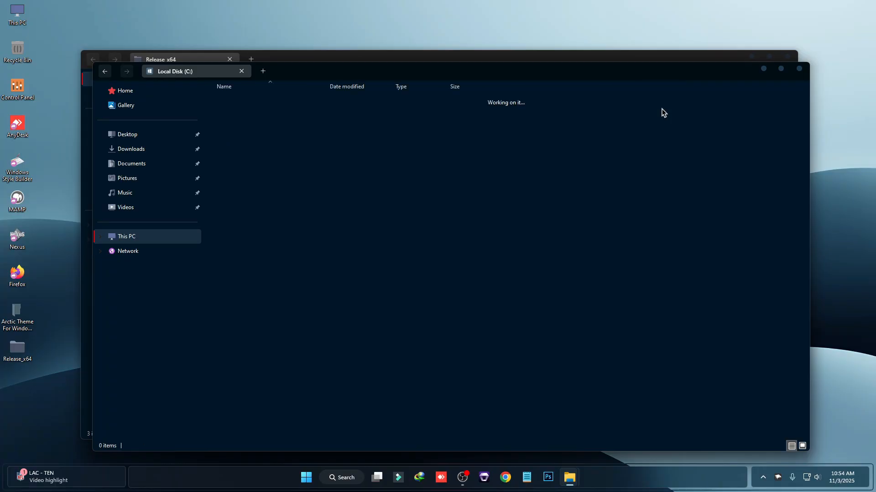
right_click(299, 195)
mouse_move(410, 225)
left_click(480, 245)
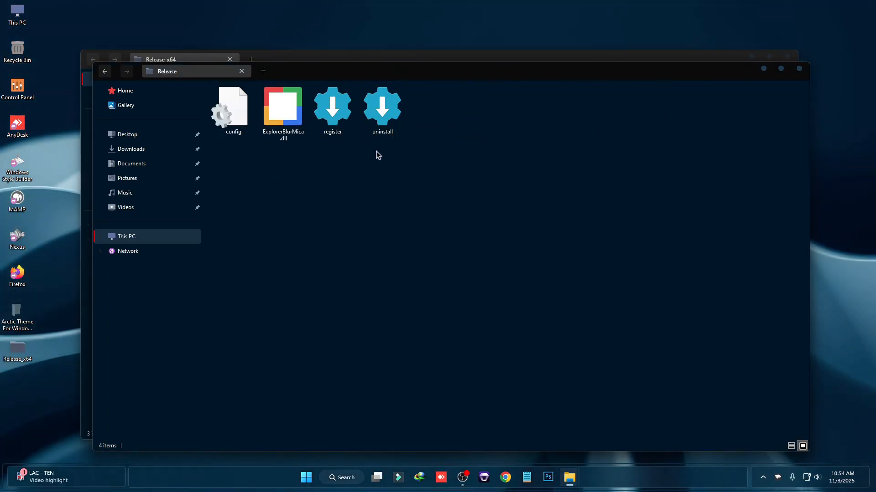
right_click(340, 118)
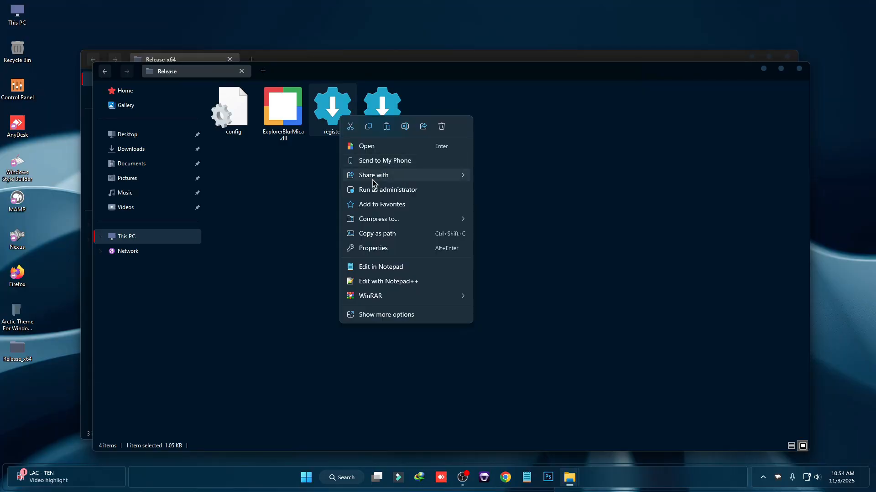
left_click(392, 190)
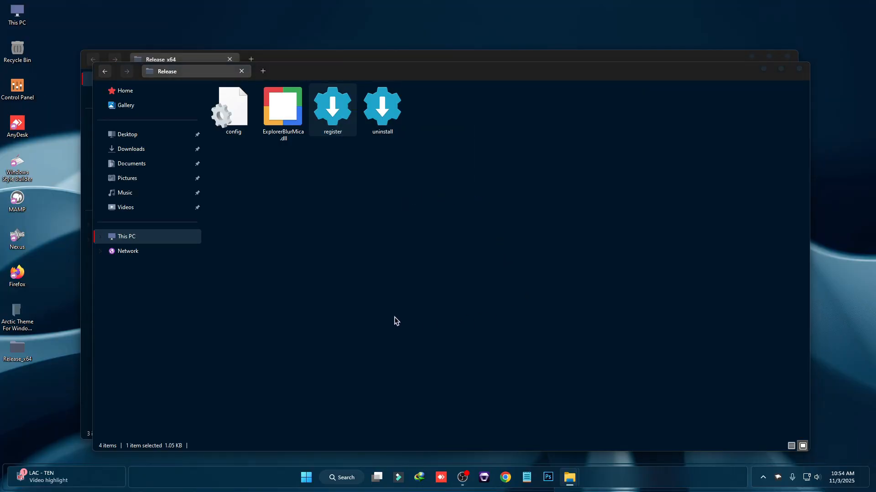
left_click(495, 270)
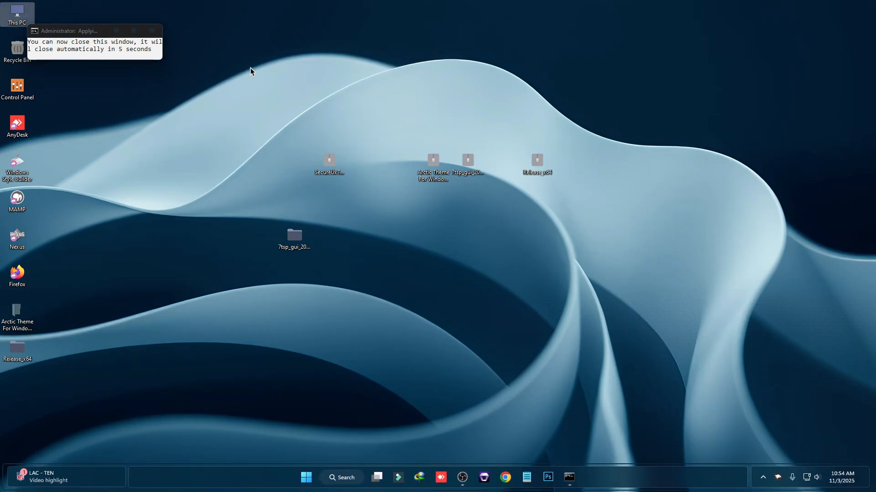
Open config.ini in C:\Release to review its blur settings, then reopen This PC to view the result
double_click(21, 12)
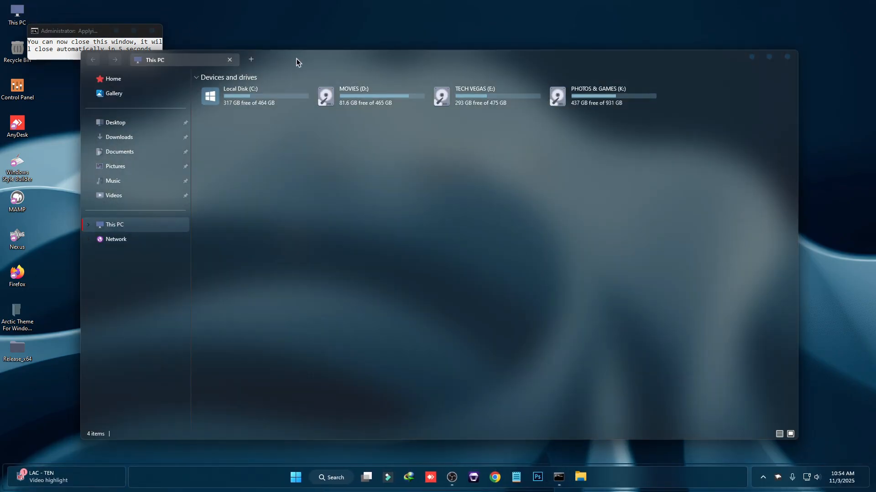
left_click_drag(334, 58, 332, 58)
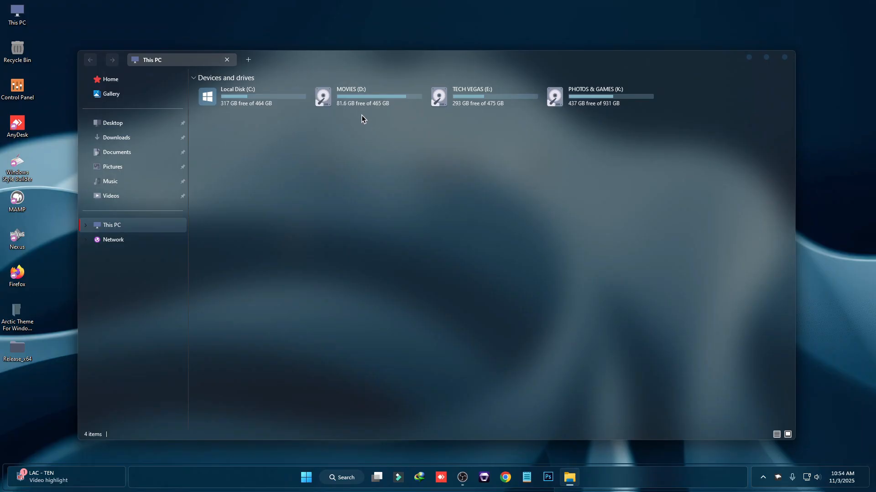
double_click(277, 107)
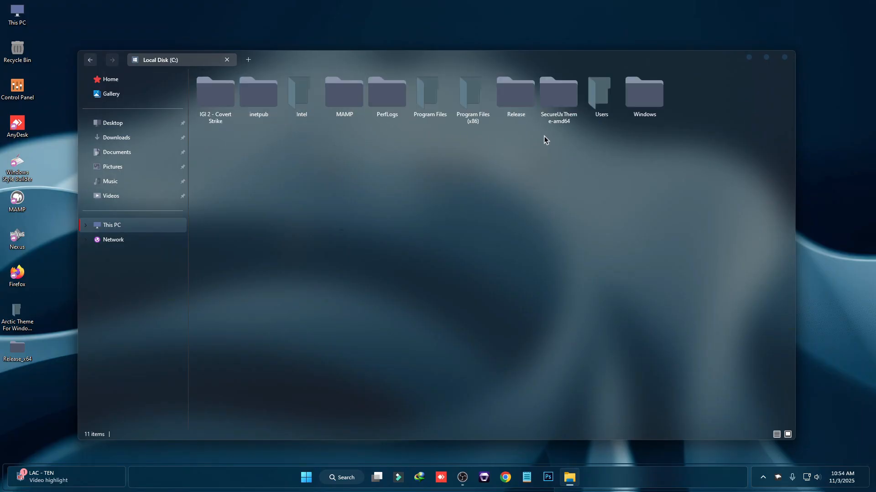
double_click(516, 101)
left_click(227, 90)
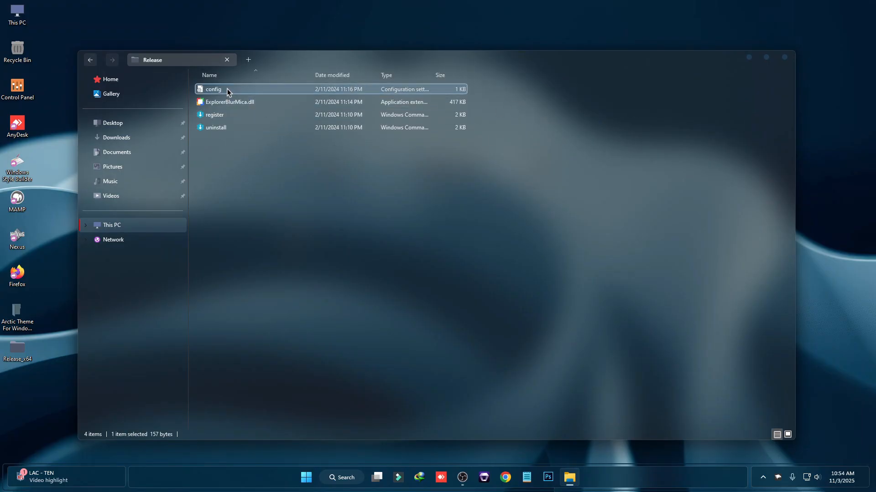
double_click(226, 90)
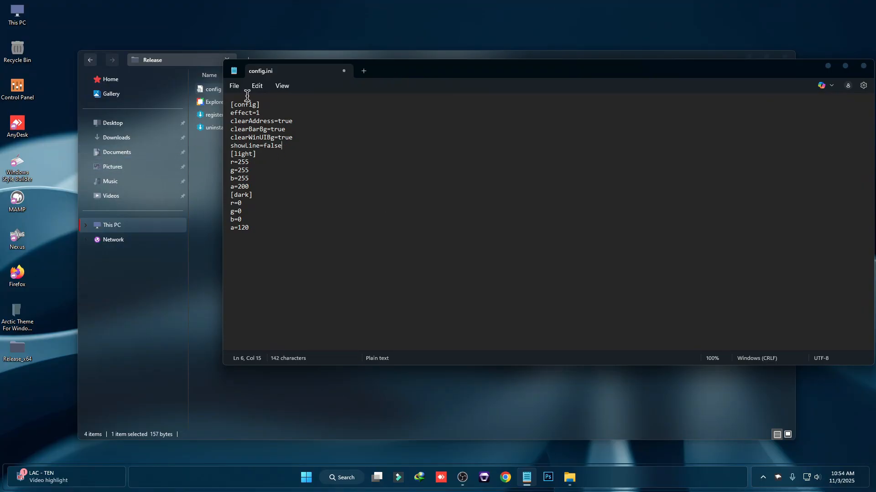
left_click(235, 86)
left_click(254, 176)
left_click(860, 67)
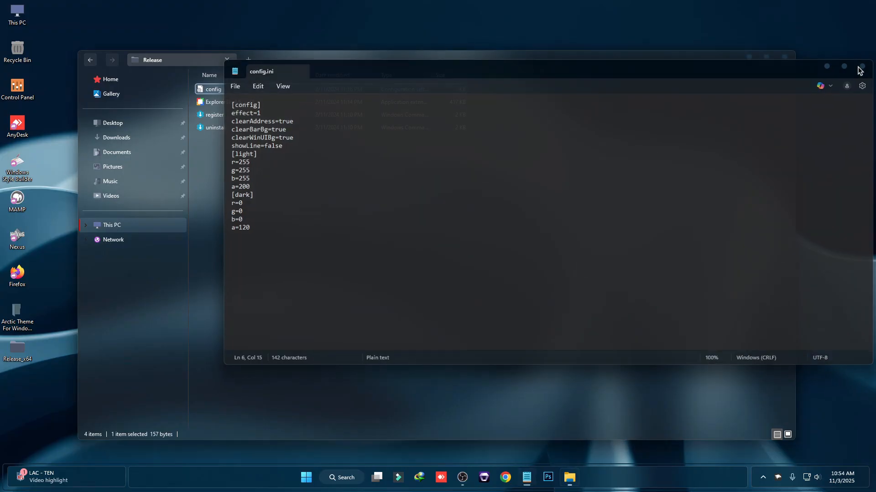
left_click(785, 57)
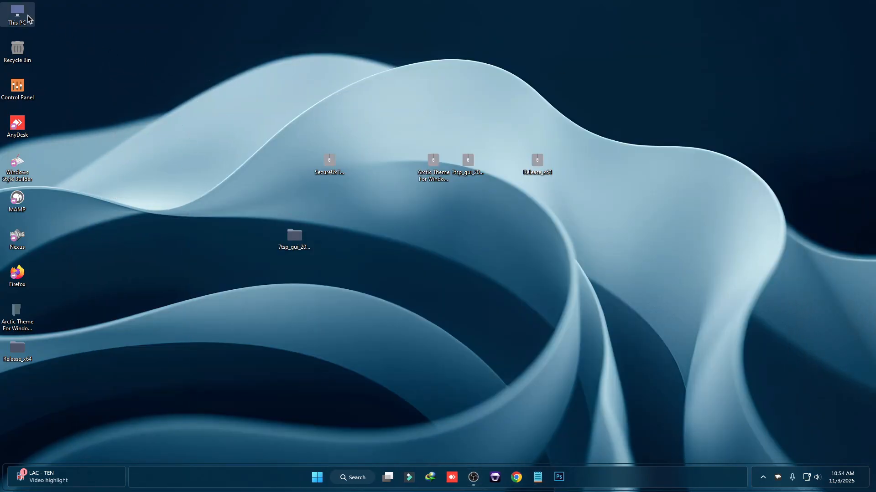
double_click(28, 19)
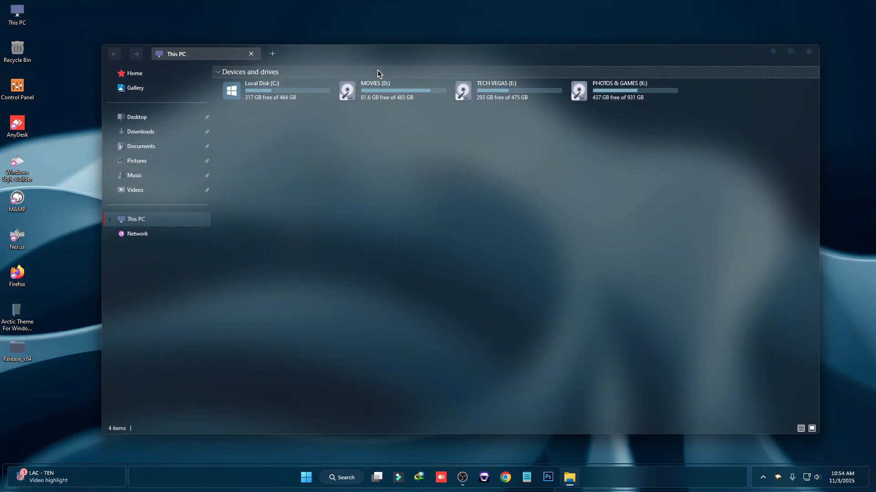